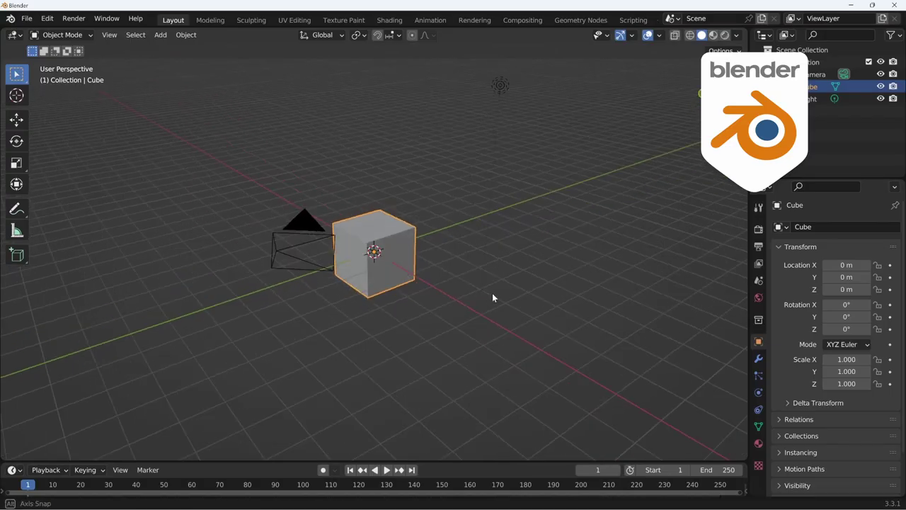
Delete the default cube, add a Grease Pencil monkey and slide it left along X.
key(Delete)
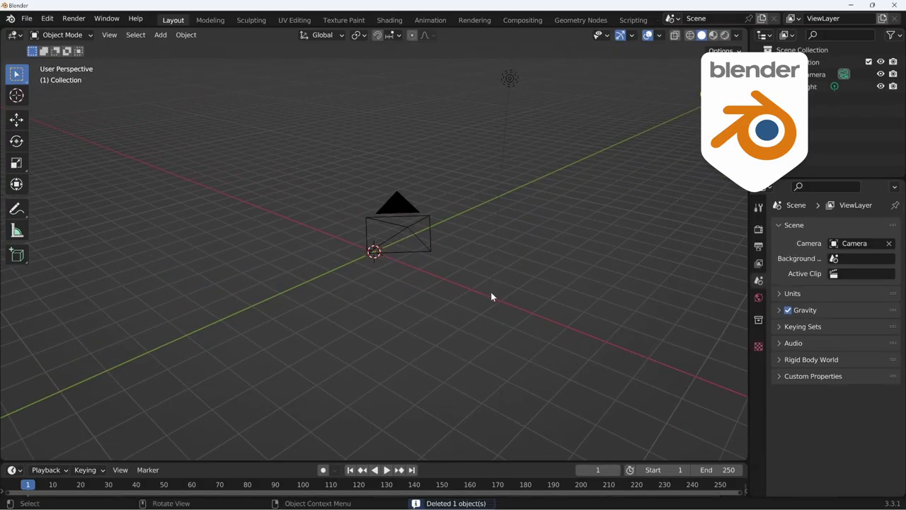
middle_drag(491, 291, 524, 287)
key(shift+a)
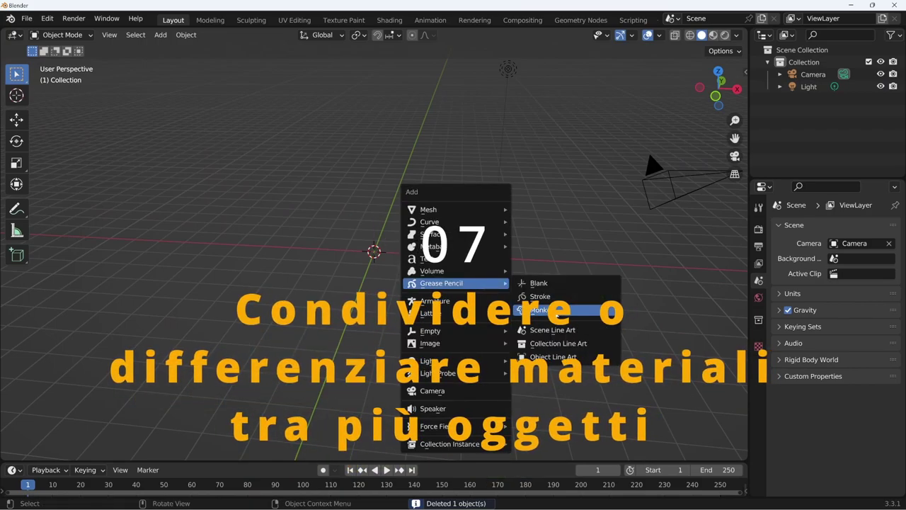
click(542, 309)
middle_drag(420, 297, 428, 289)
key(g)
key(x)
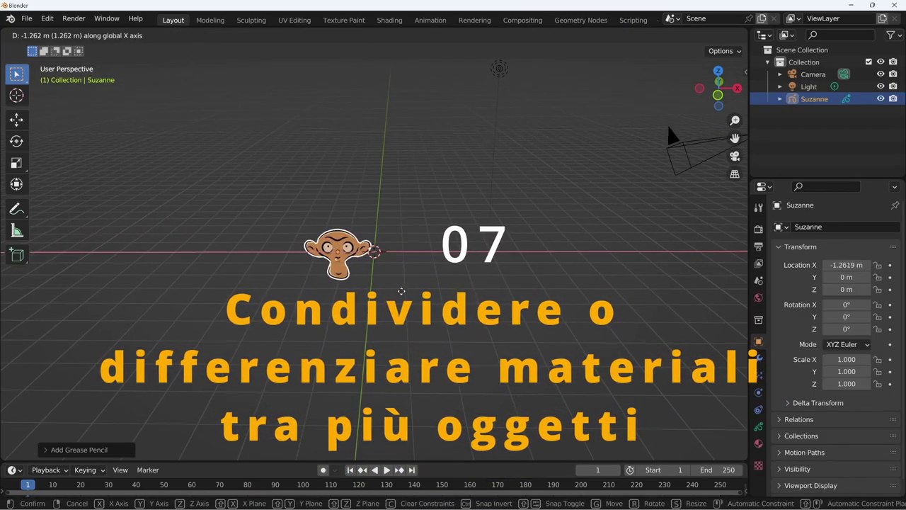
click(401, 290)
Add a second Grease Pencil monkey, Suzanne.001, and slide it along X beside the first.
key(shift+a)
click(474, 315)
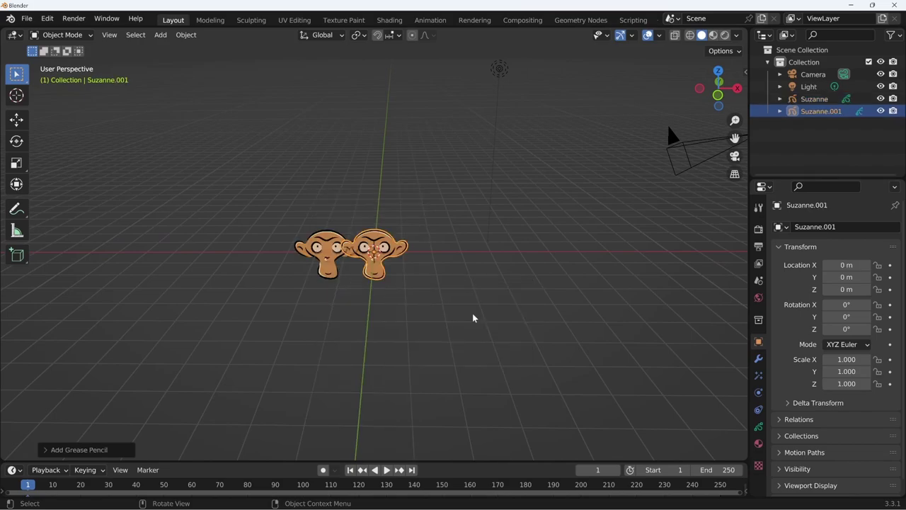
scroll(453, 305, up, 2)
scroll(409, 279, up, 2)
key(g)
key(x)
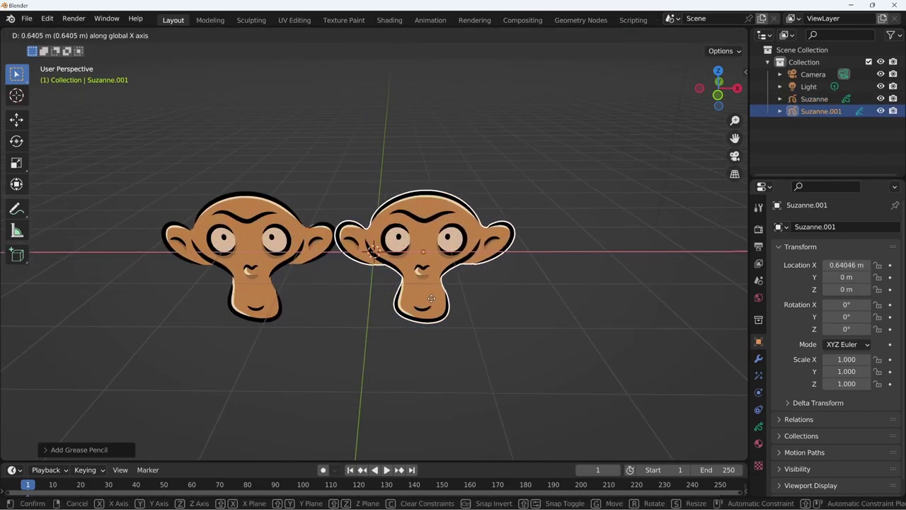
click(384, 349)
scroll(430, 326, up, 2)
scroll(495, 323, up, 2)
middle_drag(516, 318, 476, 348)
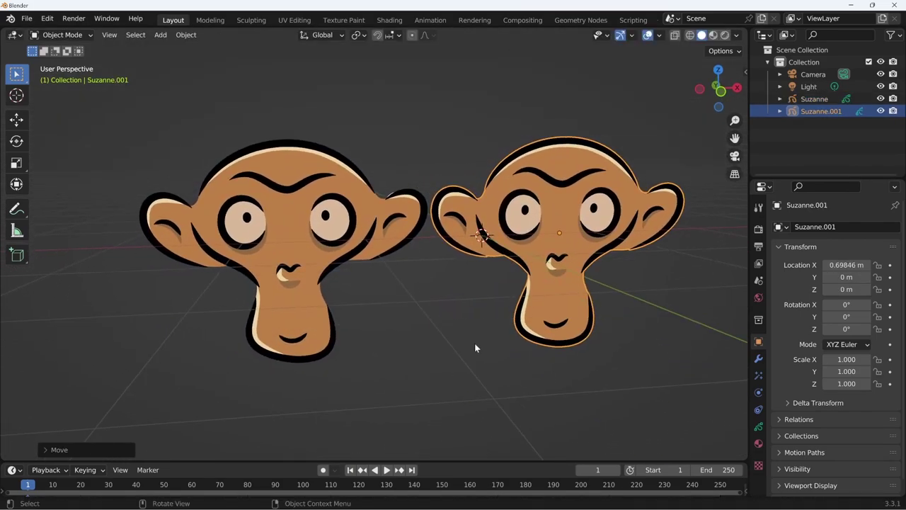
click(758, 444)
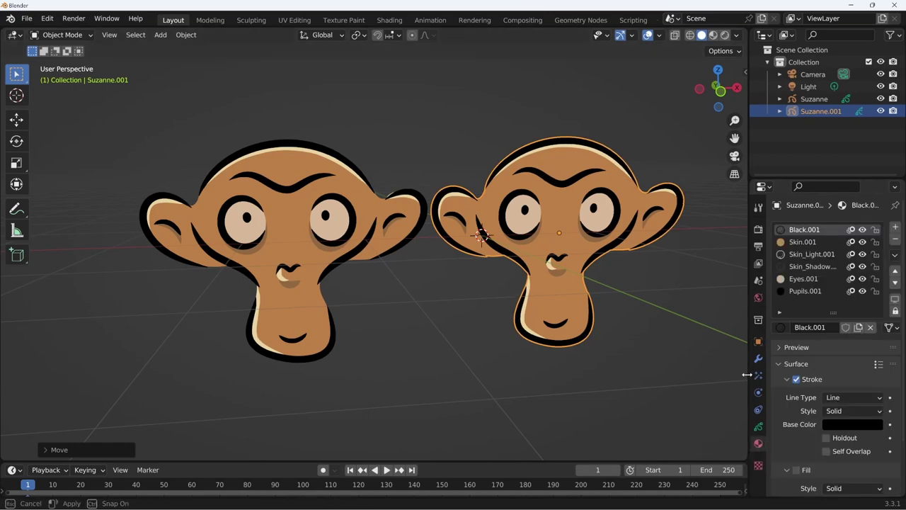
Widen the Properties editor and compare the material slots of Suzanne and Suzanne.001.
drag(748, 369, 730, 375)
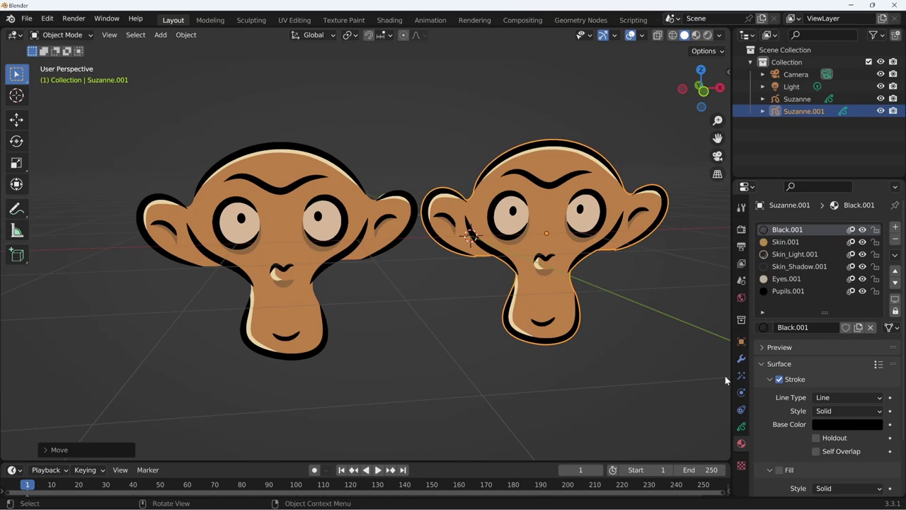
click(810, 99)
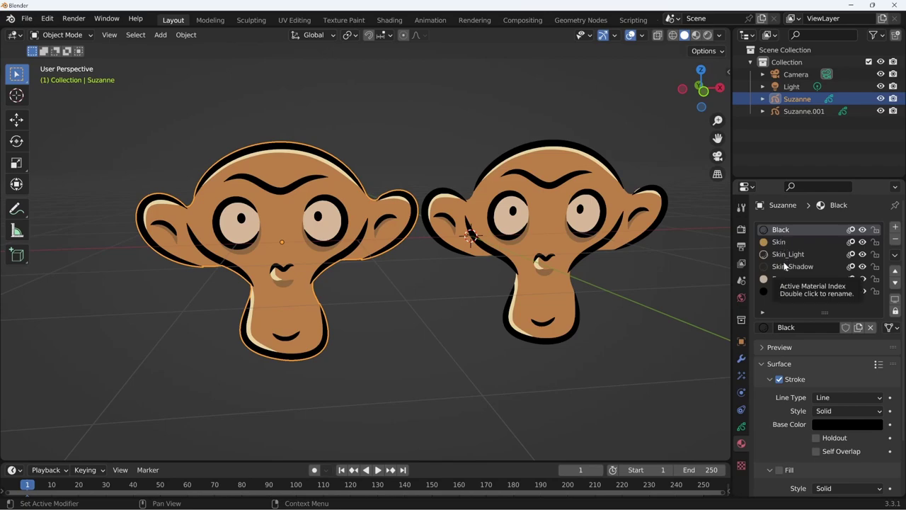
click(544, 338)
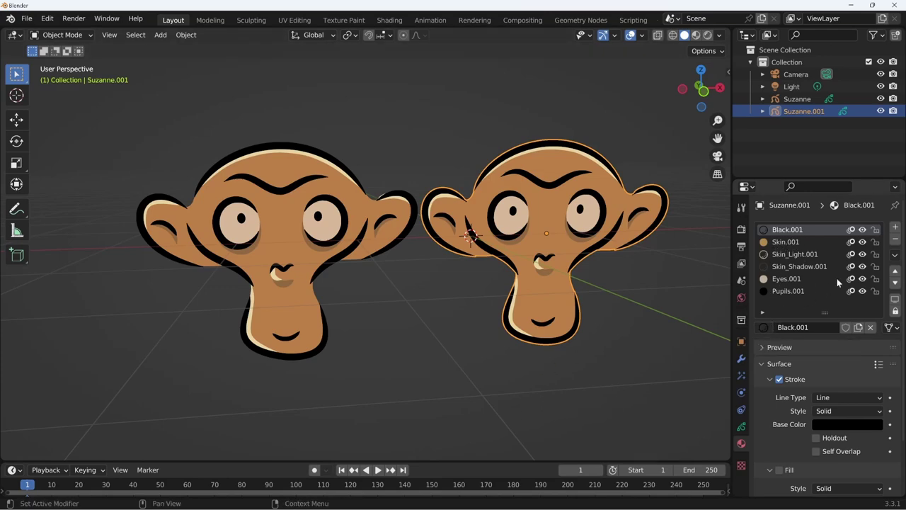
Change the Skin.001 fill base colour of the right monkey to red-pink.
shift+middle_drag(599, 369, 549, 374)
click(786, 242)
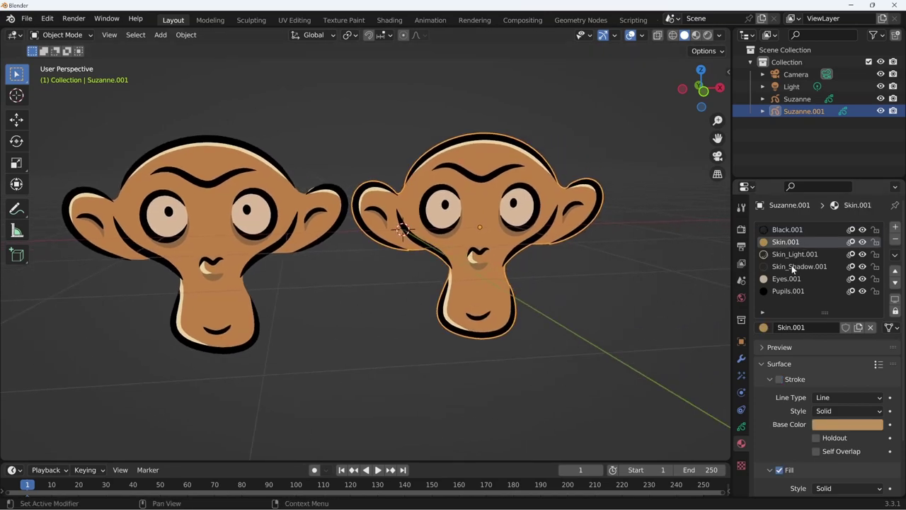
scroll(856, 453, down, 3)
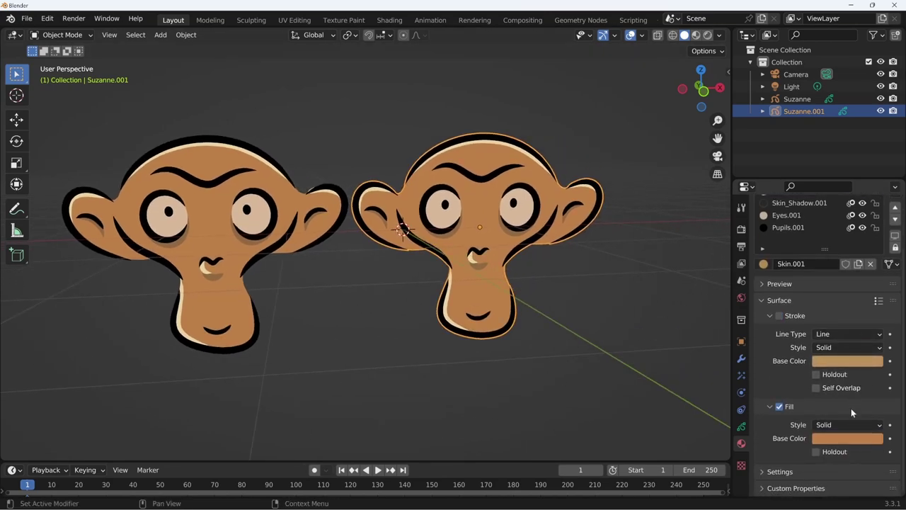
click(845, 440)
mouse_move(830, 326)
mouse_down()
mouse_move(818, 330)
mouse_move(823, 338)
mouse_up()
scroll(800, 247, up, 1)
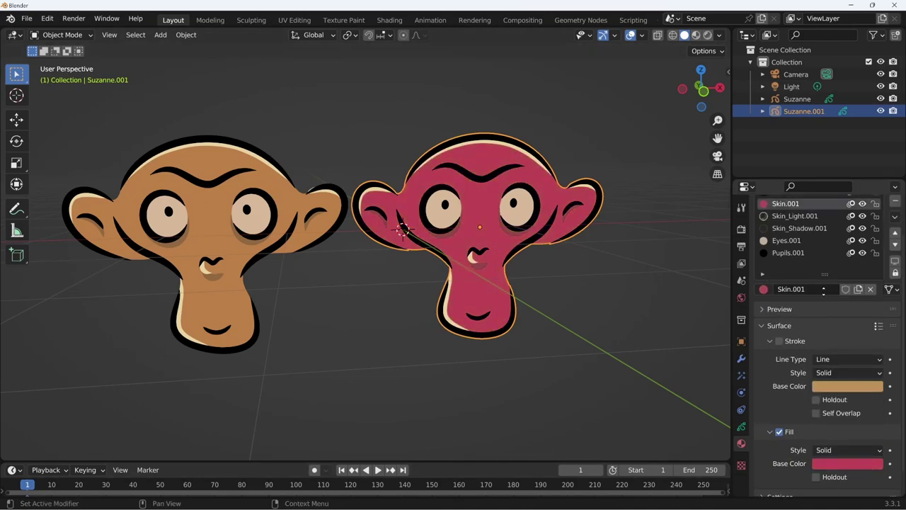
scroll(800, 247, up, 2)
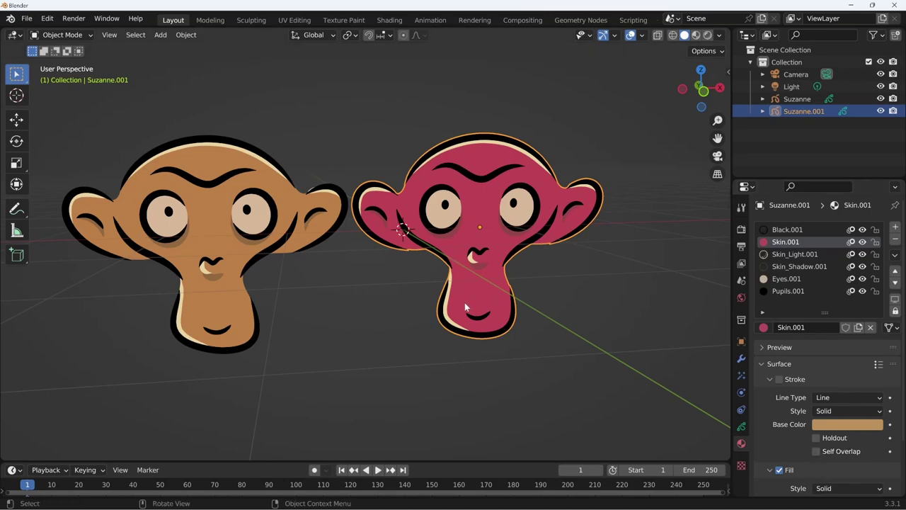
Compare the brown left monkey with the pink right one, then zoom out.
click(205, 306)
click(494, 322)
scroll(608, 304, down, 2)
scroll(609, 304, down, 1)
ctrl+middle_drag(602, 329, 507, 376)
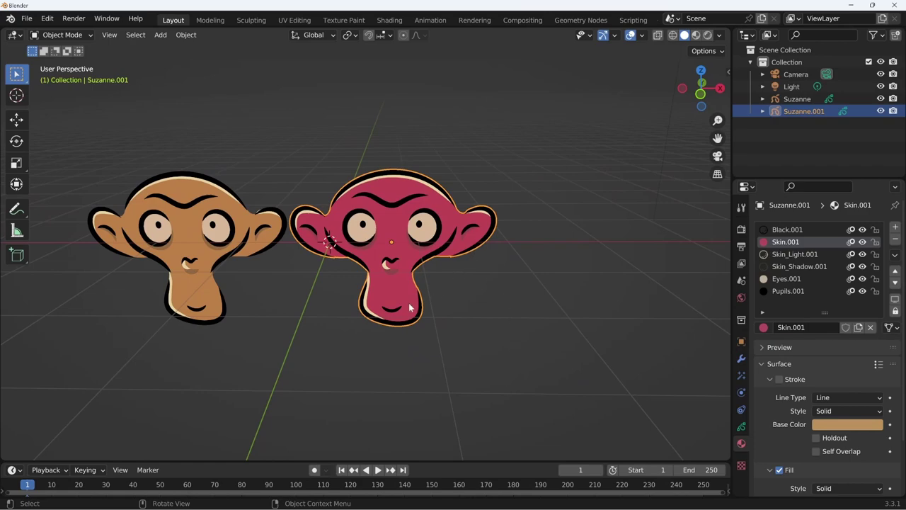
Spread the monkeys apart, pink one further right and brown one further left.
key(g)
key(x)
click(528, 324)
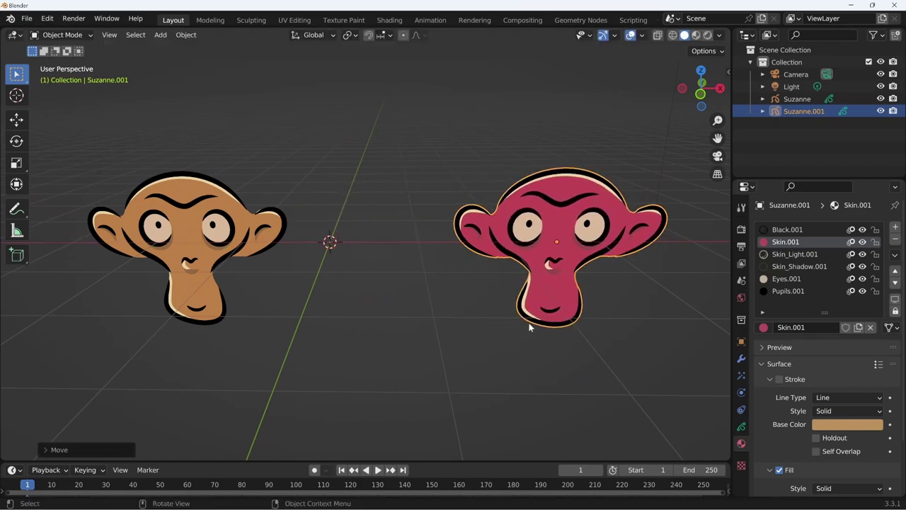
click(233, 252)
key(g)
click(270, 329)
shift+middle_drag(270, 330, 418, 320)
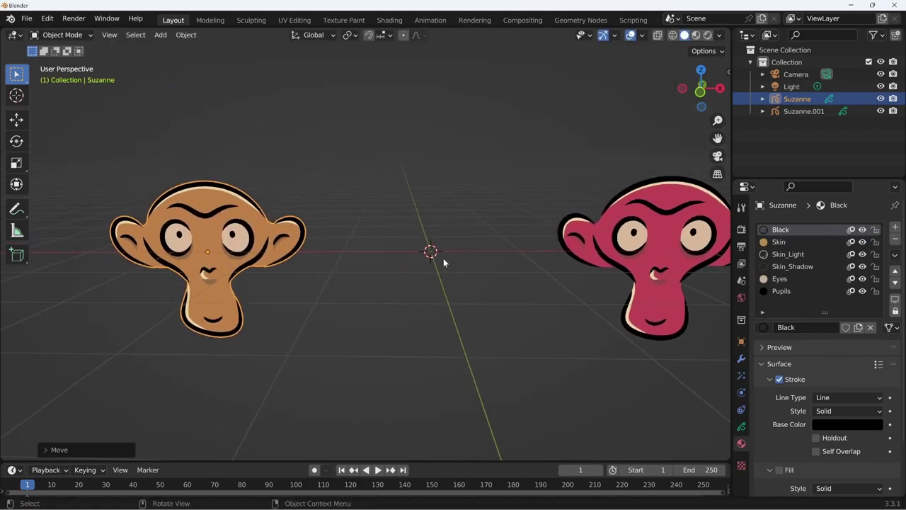
Add a blank Grease Pencil object between the monkeys and check its Black.002 material.
key(shift+a)
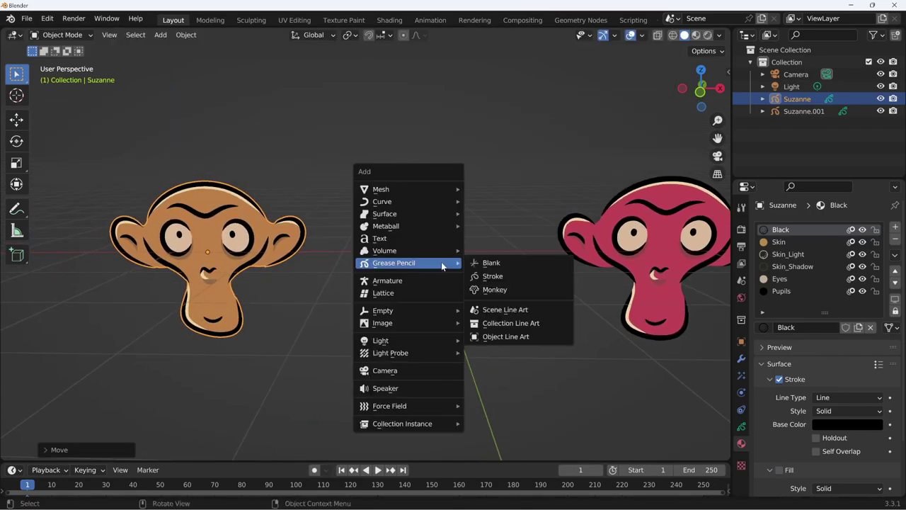
click(493, 266)
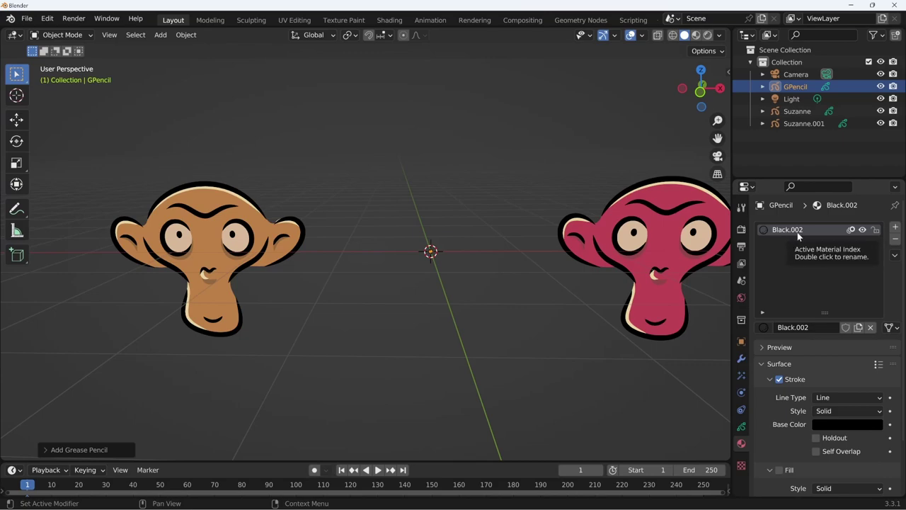
click(237, 265)
click(642, 300)
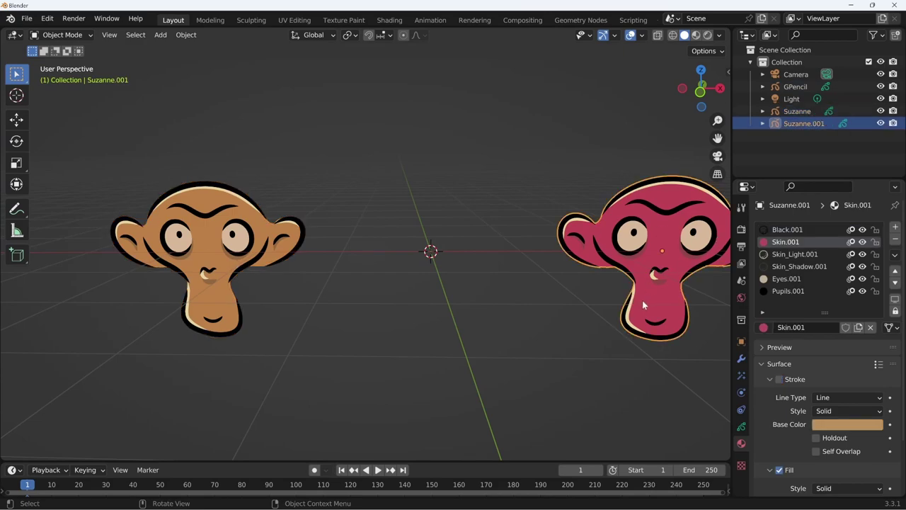
click(795, 231)
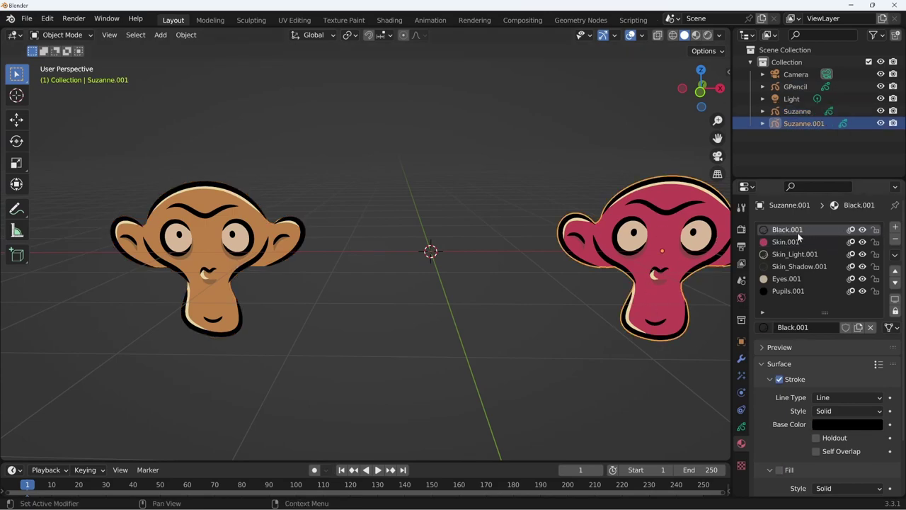
click(794, 88)
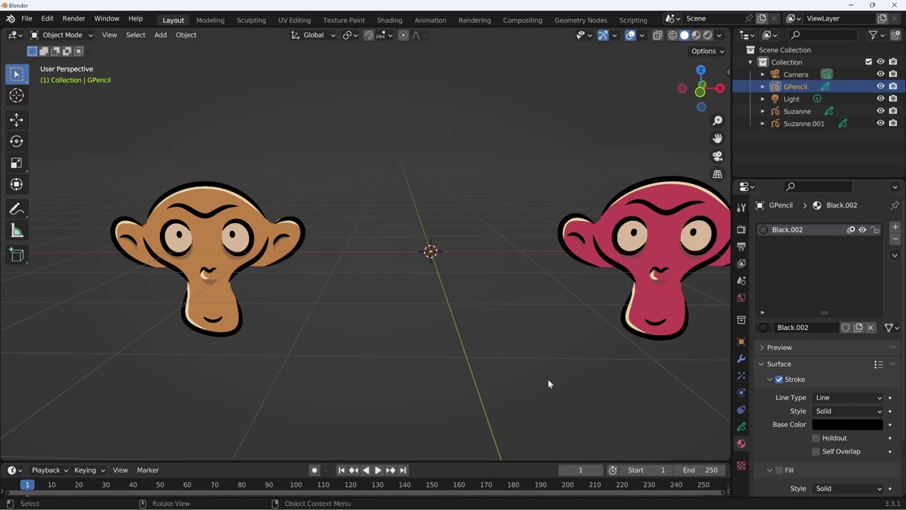
middle_drag(548, 379, 545, 373)
In Draw Mode with the Ink Pen brush, draw a circle and a smaller inner oval.
click(74, 35)
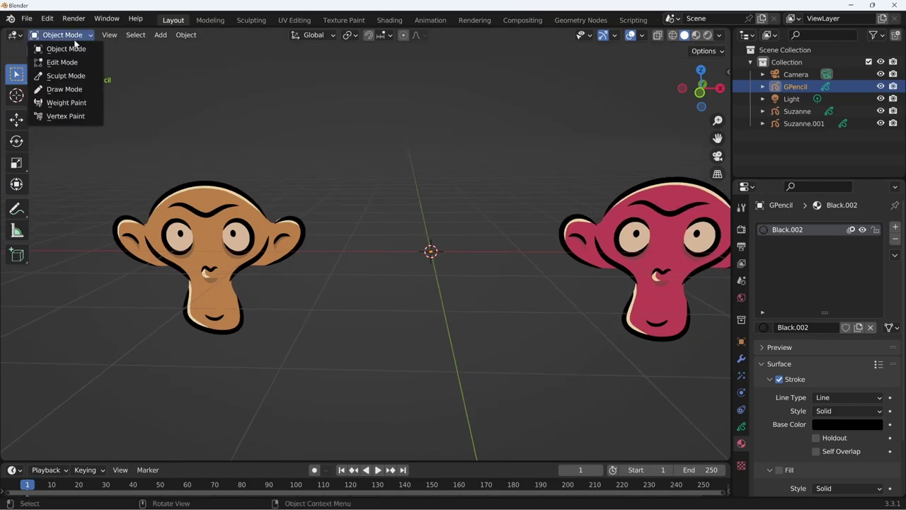
click(71, 90)
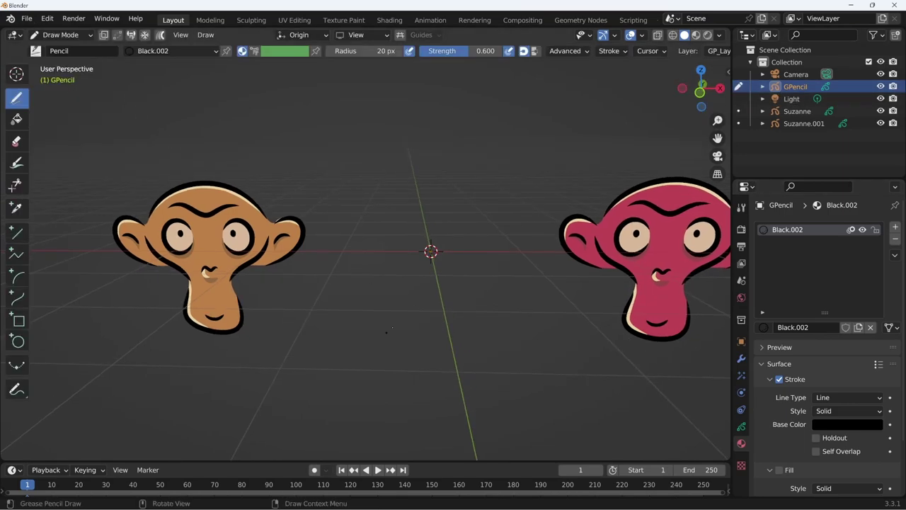
click(39, 51)
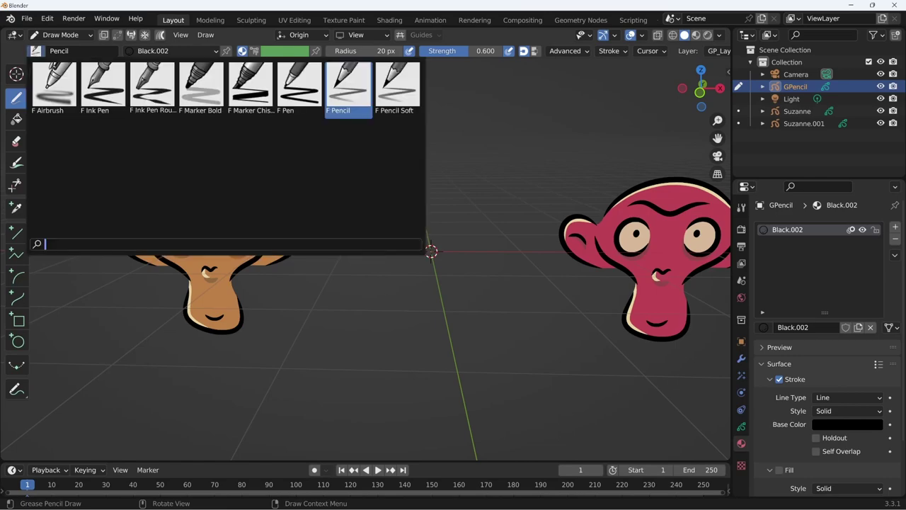
key(Return)
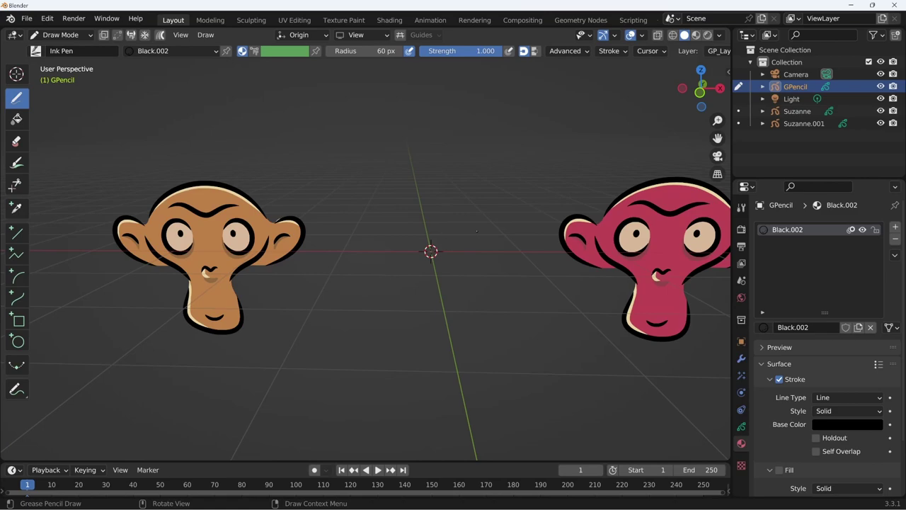
mouse_move(477, 231)
mouse_down()
mouse_move(485, 298)
mouse_move(427, 327)
mouse_up()
mouse_move(470, 251)
mouse_down()
mouse_move(477, 258)
mouse_move(439, 227)
mouse_up()
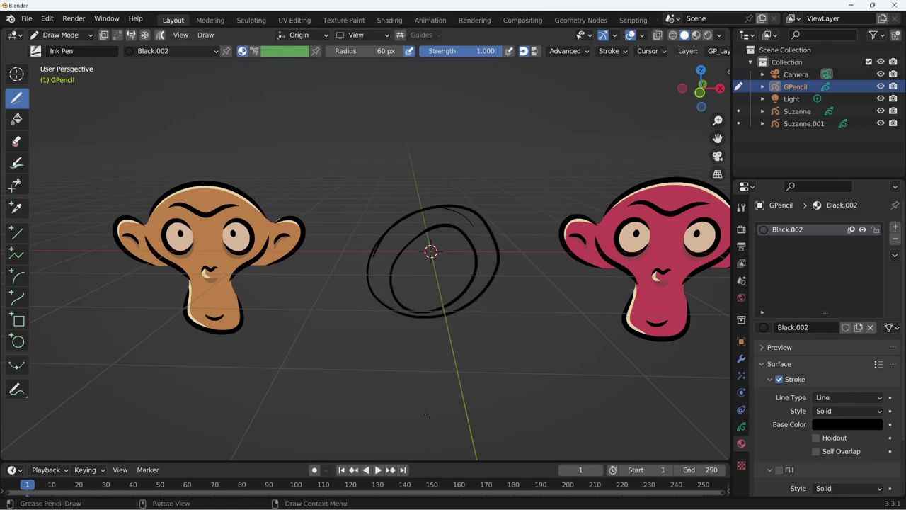
middle_drag(425, 415, 414, 415)
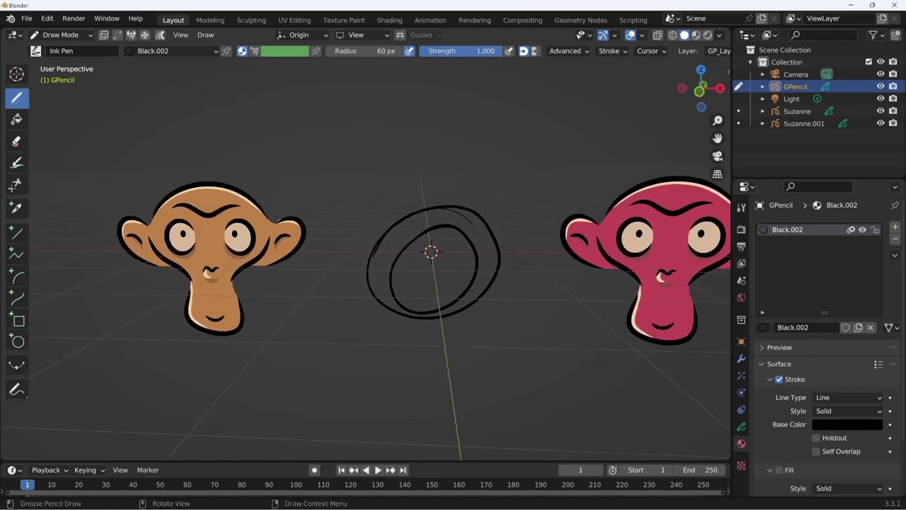
mouse_move(561, 387)
middle_down()
mouse_move(494, 401)
mouse_move(416, 225)
middle_up()
In Edit Mode, select the inner oval as a whole stroke and add an empty material slot.
key(Tab)
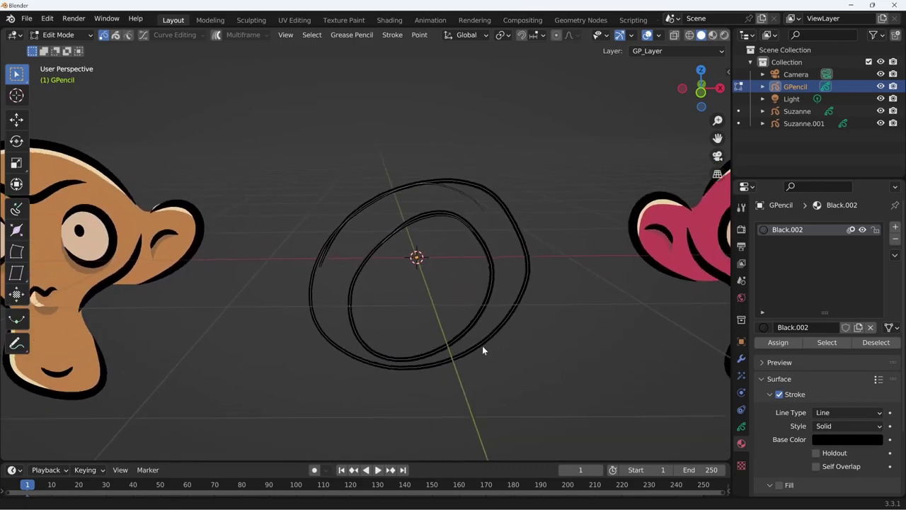
click(417, 222)
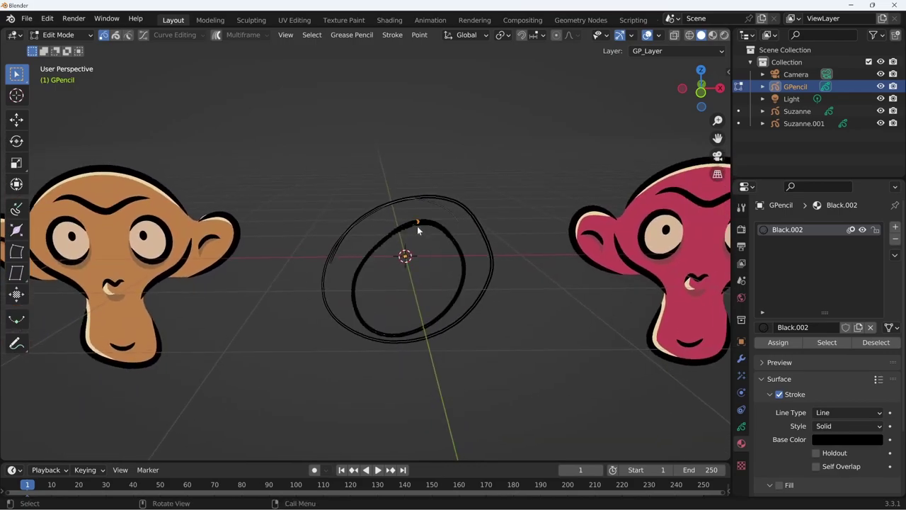
click(116, 35)
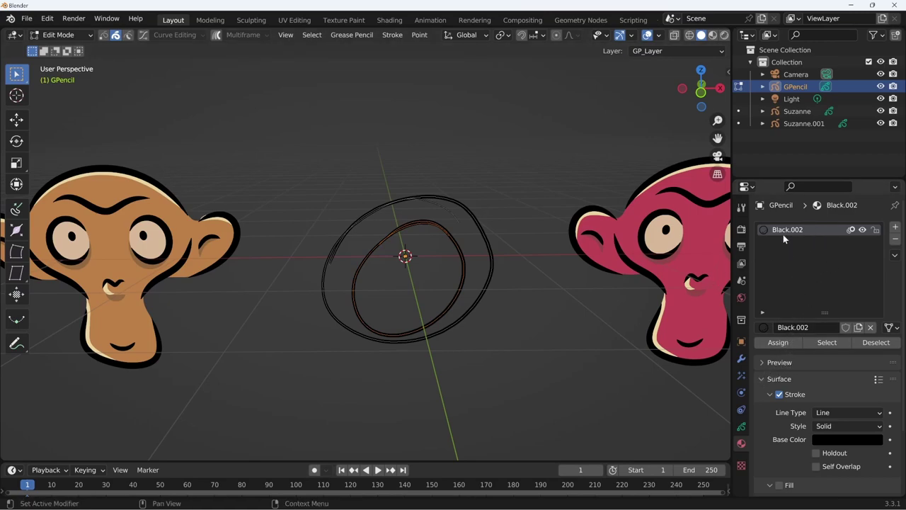
click(896, 228)
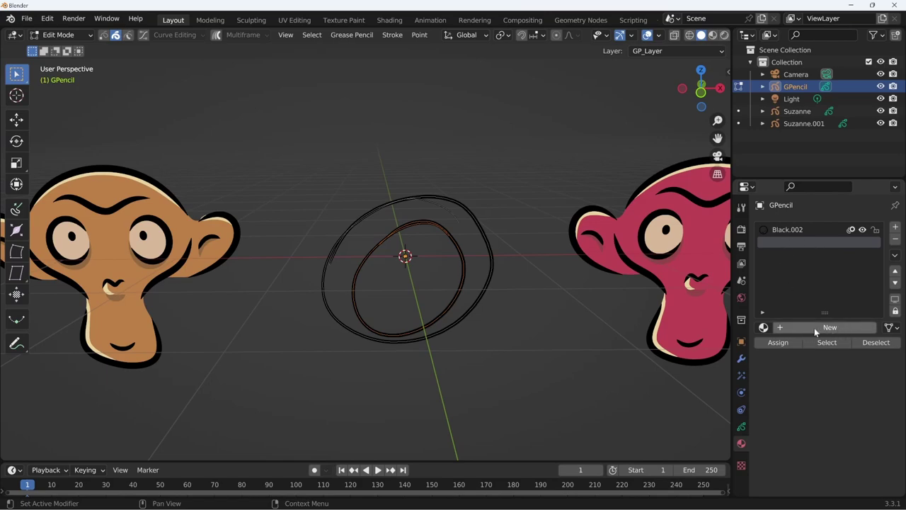
Link the existing Eyes material into the GPencil object's empty second slot.
click(764, 328)
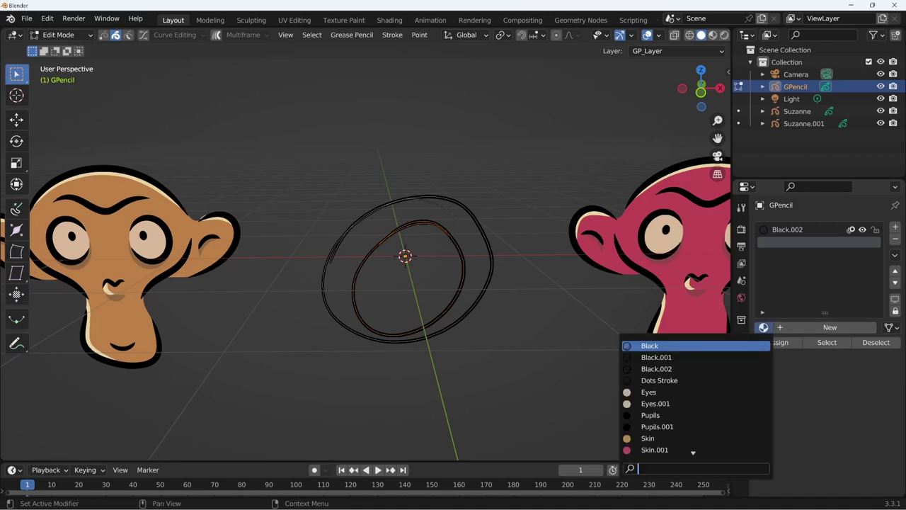
key(Down)
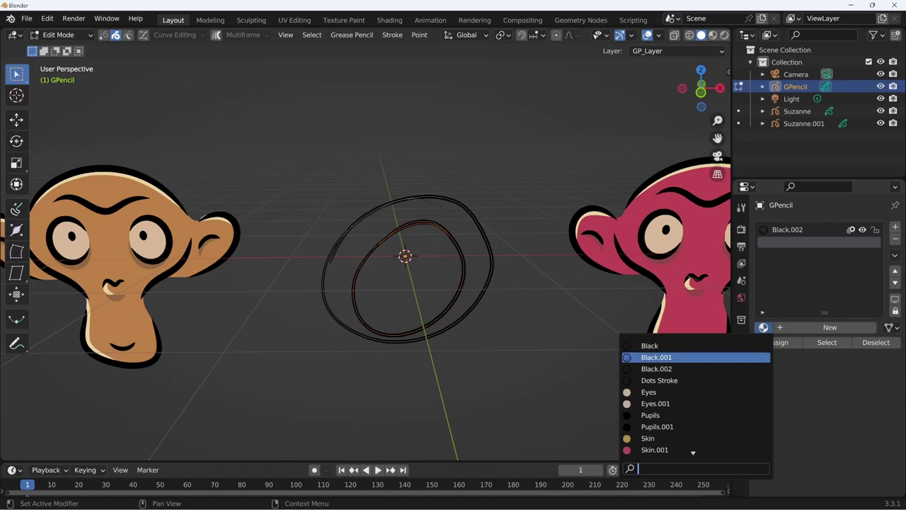
key(Down)
key(Down)
key(Down)
key(Down)
key(Down)
key(Down)
key(Up)
key(Up)
key(Up)
key(Up)
key(Up)
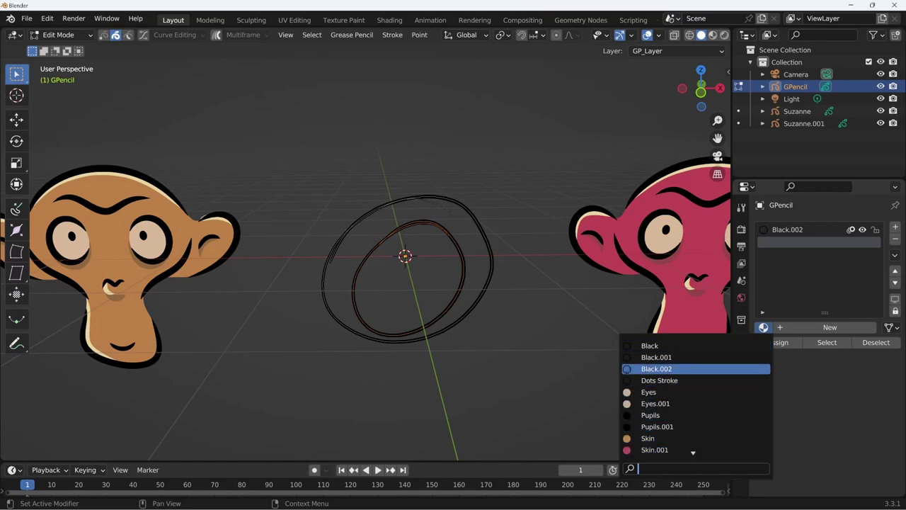
key(Down)
key(Down)
key(Down)
key(Down)
key(Down)
key(Down)
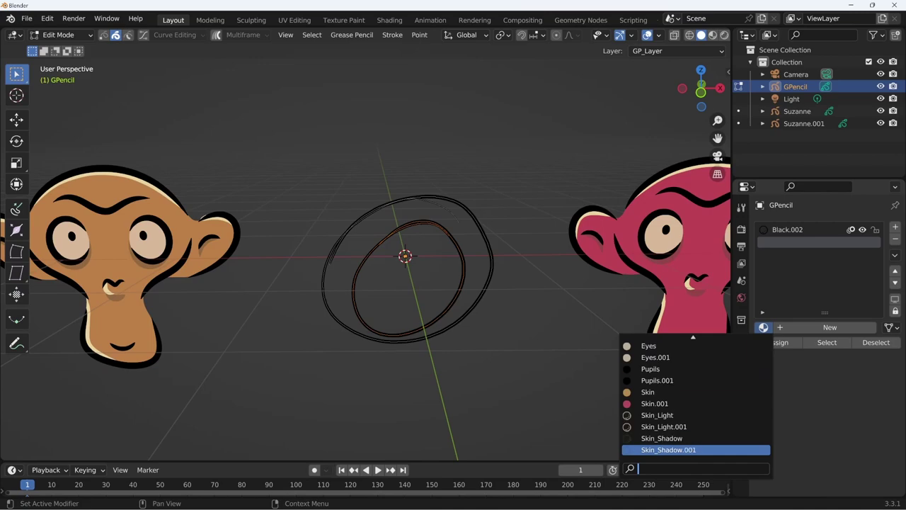
key(Up)
key(Up)
key(Up)
key(Up)
key(Up)
key(Up)
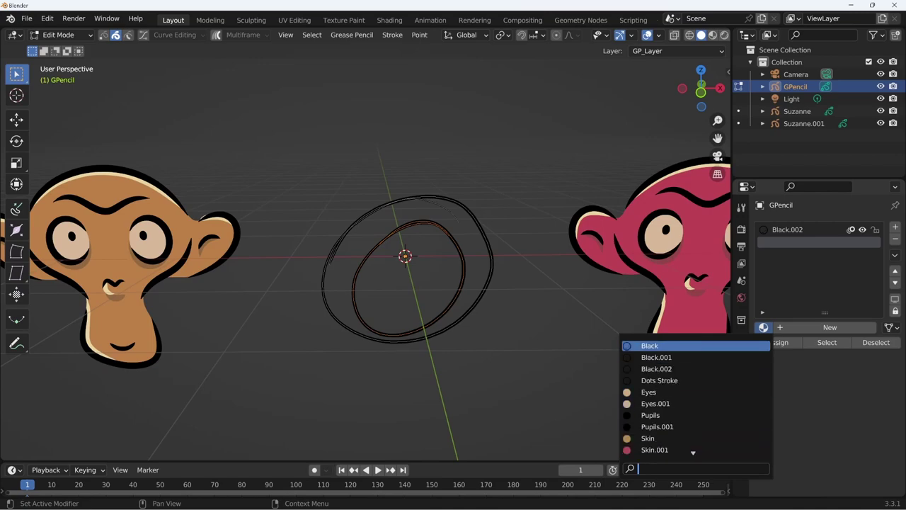
key(Down)
key(Down)
key(Down)
key(Down)
key(Down)
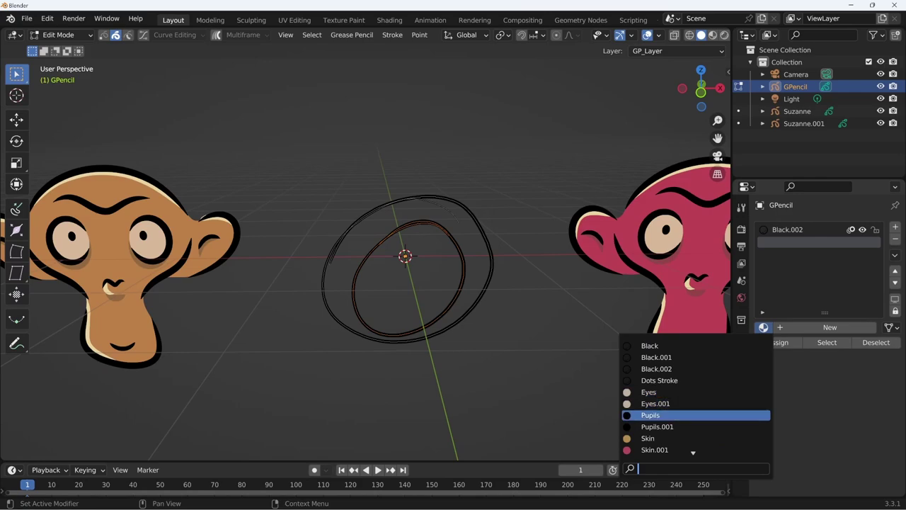
key(Up)
key(Up)
key(Return)
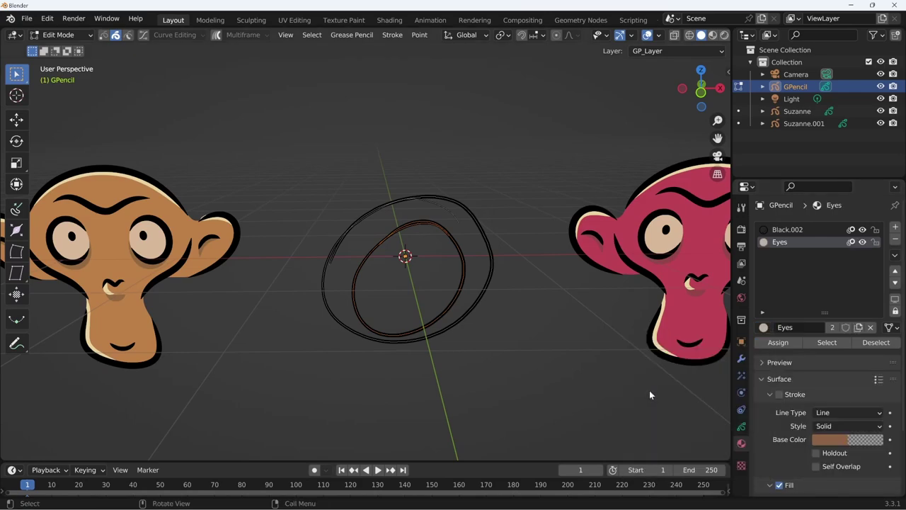
Assign the Eyes material to the selected inner oval and return to Draw Mode.
click(788, 344)
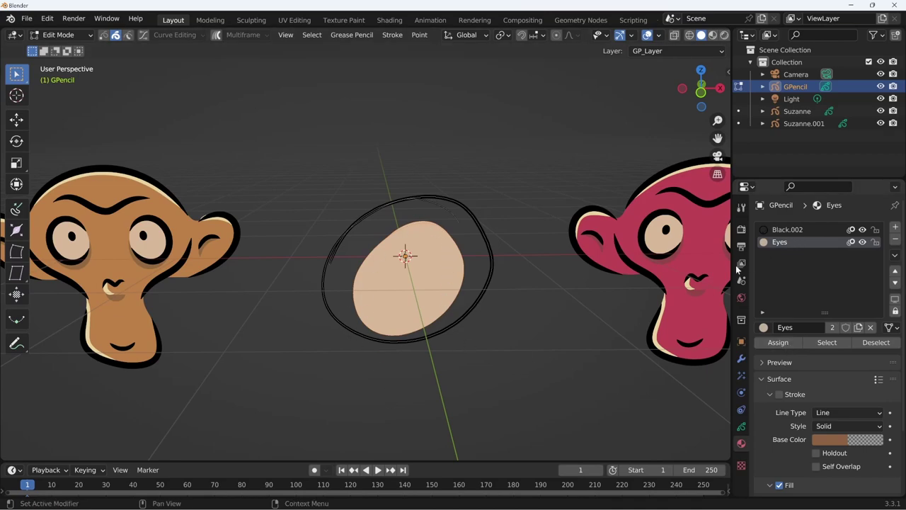
middle_drag(559, 335, 528, 387)
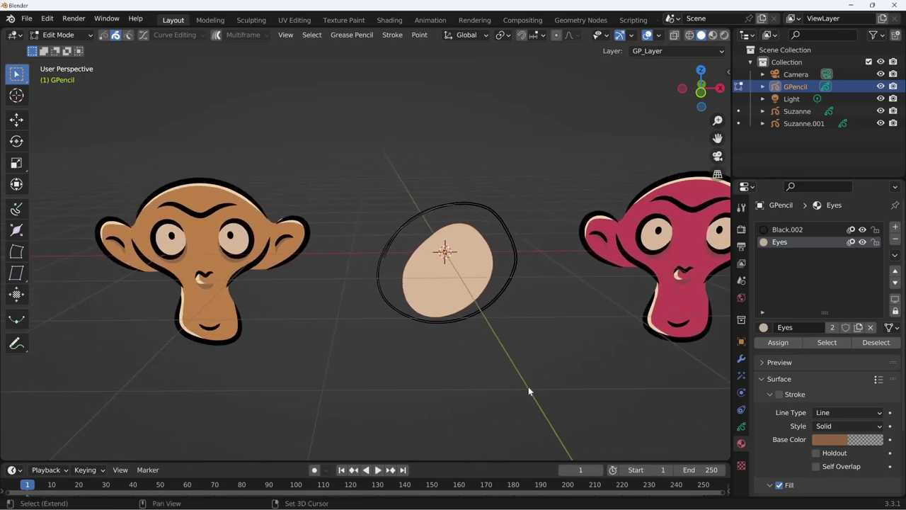
key(Tab)
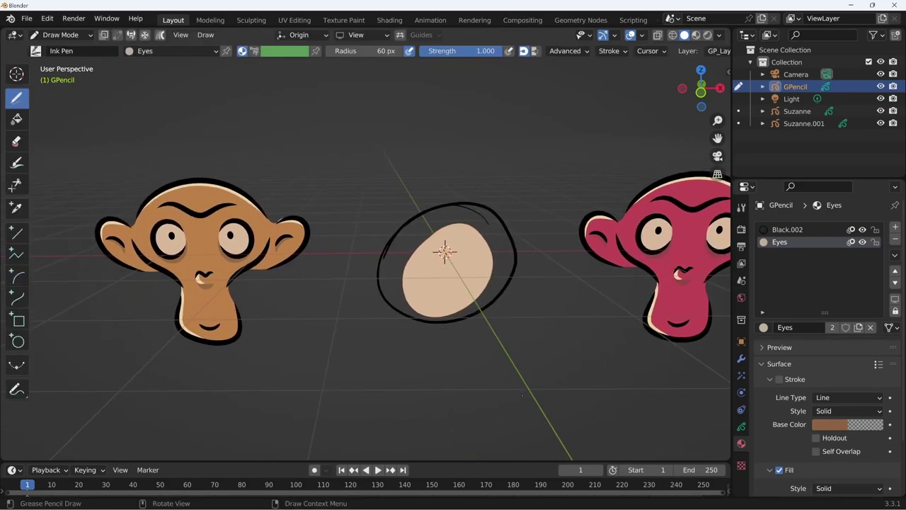
middle_drag(522, 394, 534, 393)
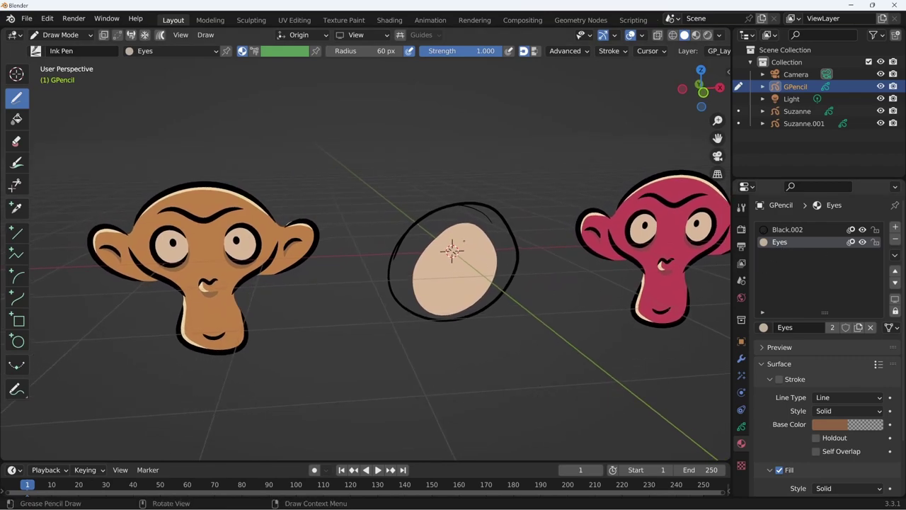
In Object Mode, set Suzanne's Eyes fill base colour to cyan (H 0.526, S 0.831, V 0.687).
click(61, 34)
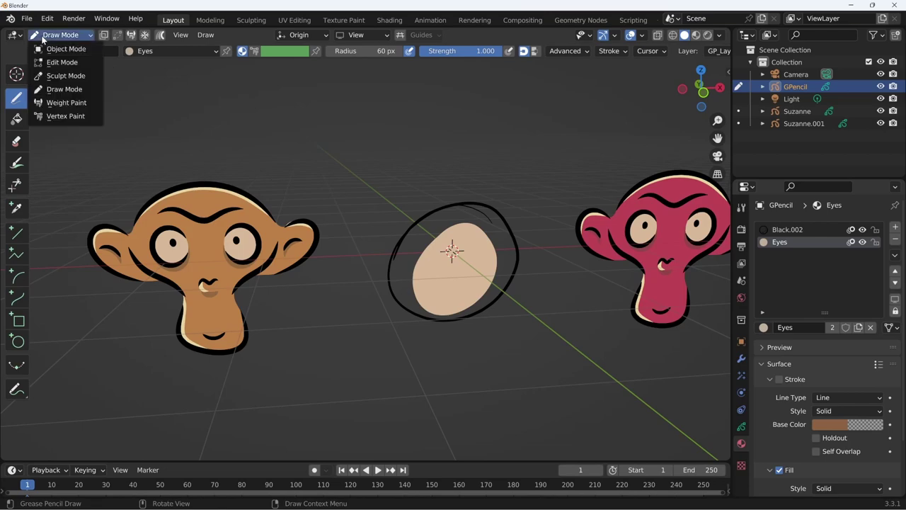
click(60, 49)
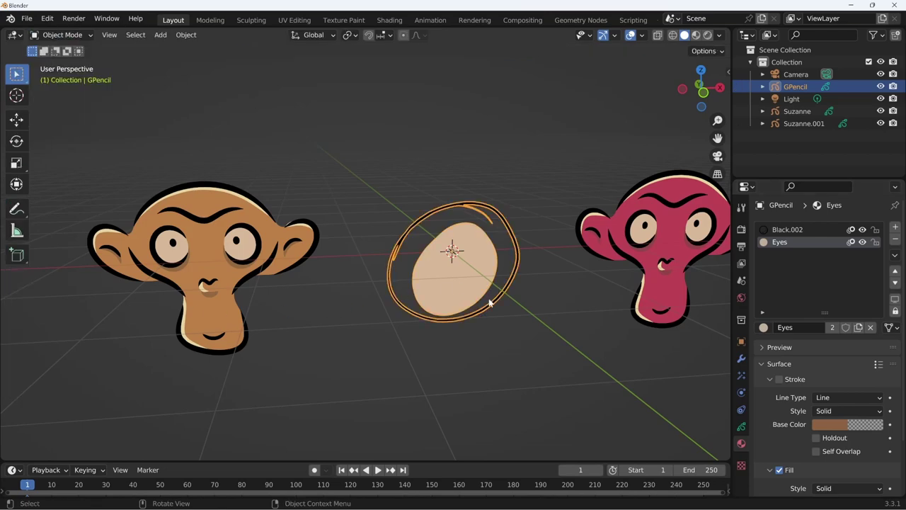
click(260, 279)
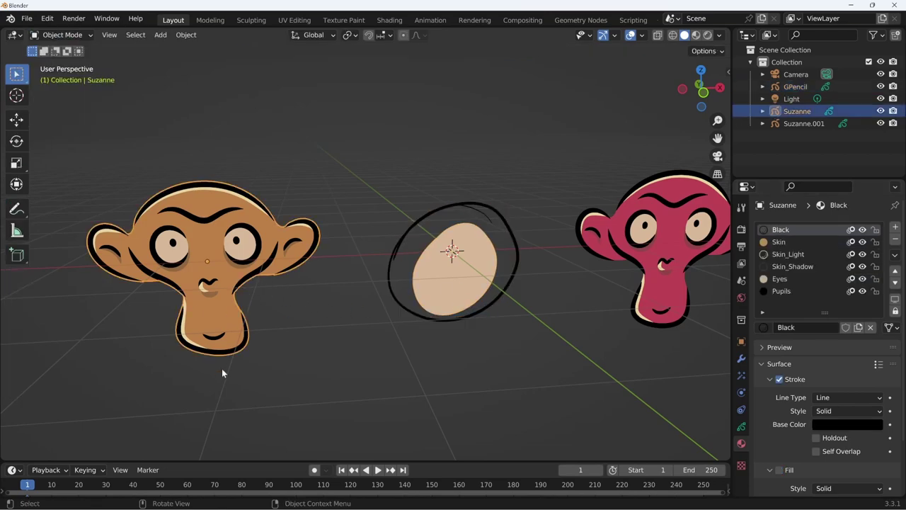
click(782, 280)
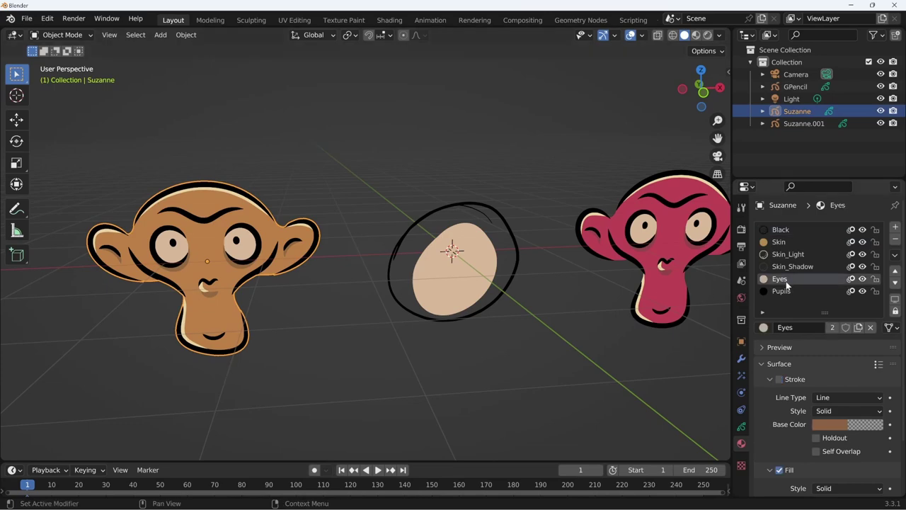
scroll(838, 425, down, 3)
click(846, 440)
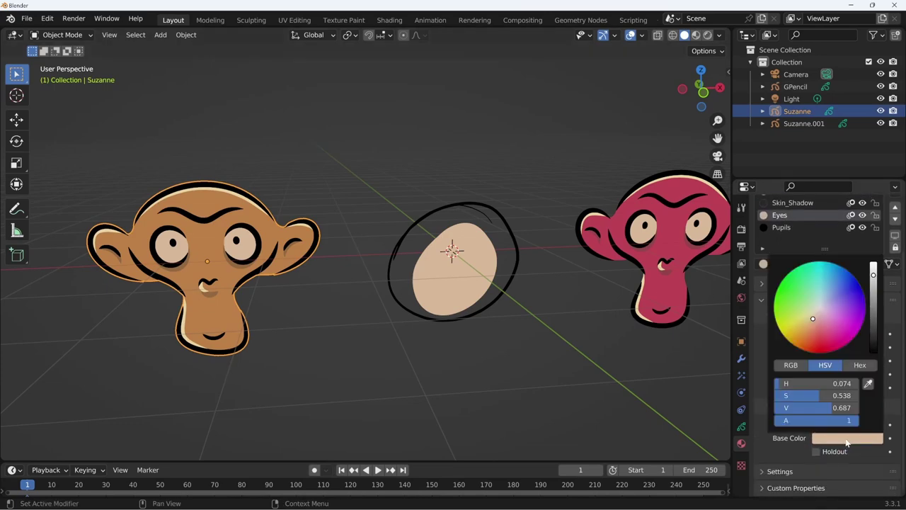
click(825, 285)
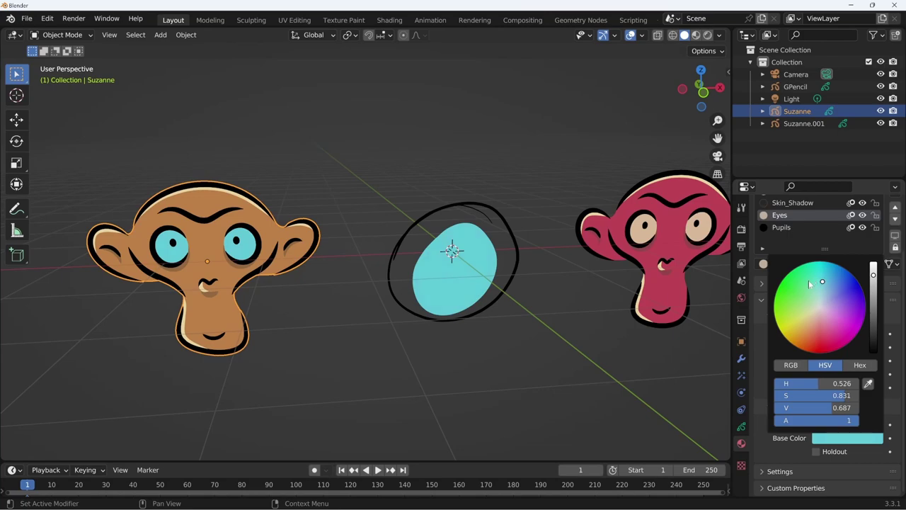
click(482, 293)
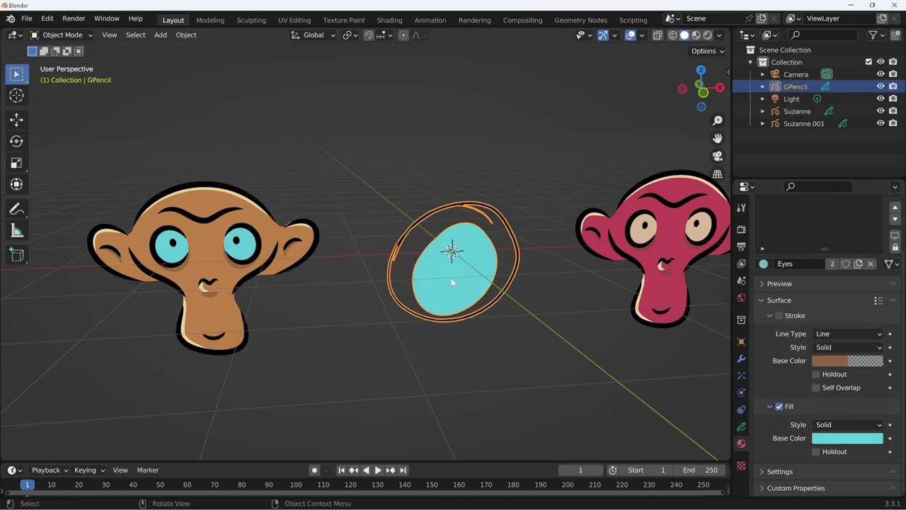
From the GPencil object, change the shared Eyes fill colour from cyan to lime green.
click(252, 277)
key(ctrl+z)
middle_drag(541, 381, 777, 264)
middle_drag(577, 310, 719, 280)
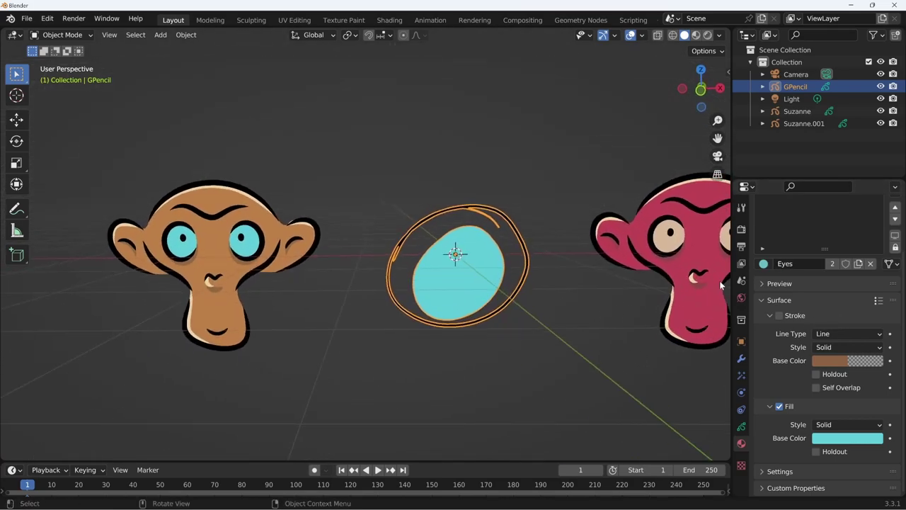
drag(825, 249, 824, 289)
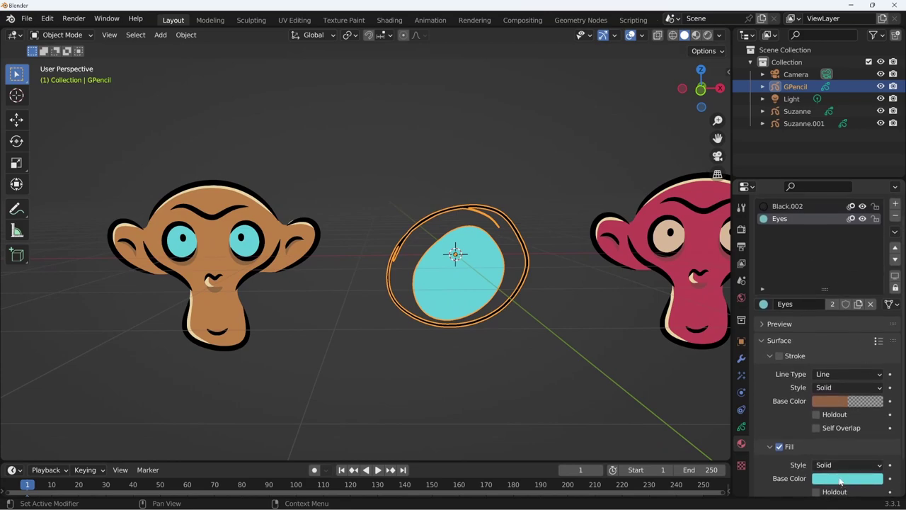
click(840, 482)
mouse_move(813, 361)
mouse_down()
mouse_move(824, 374)
mouse_move(821, 364)
mouse_move(828, 368)
mouse_move(798, 354)
mouse_up()
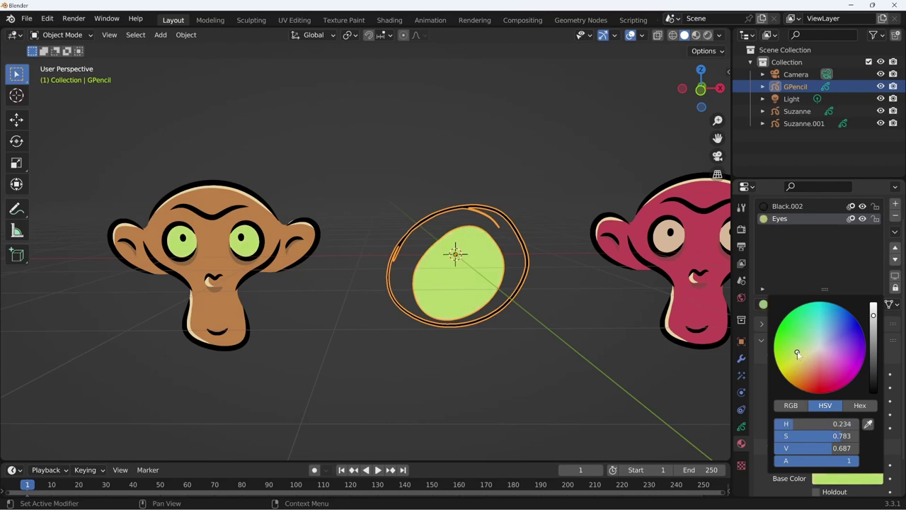
click(277, 331)
middle_drag(345, 373, 406, 374)
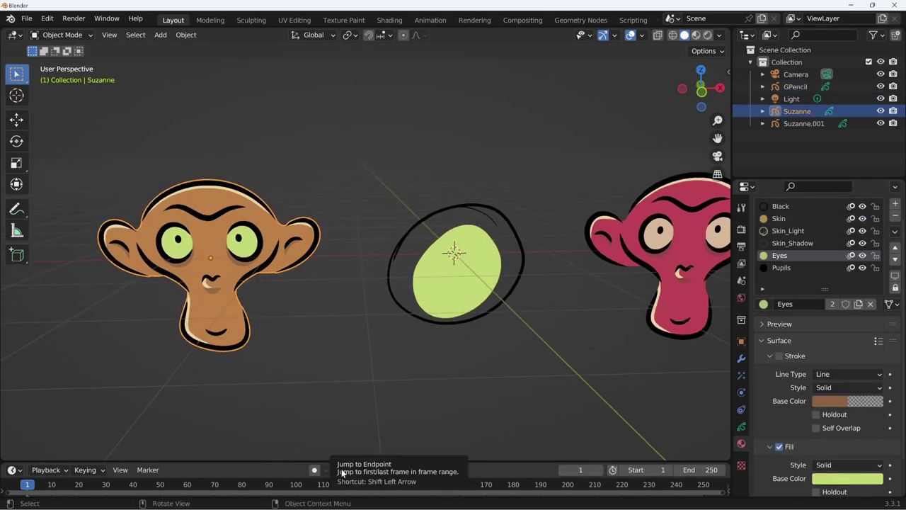
click(509, 400)
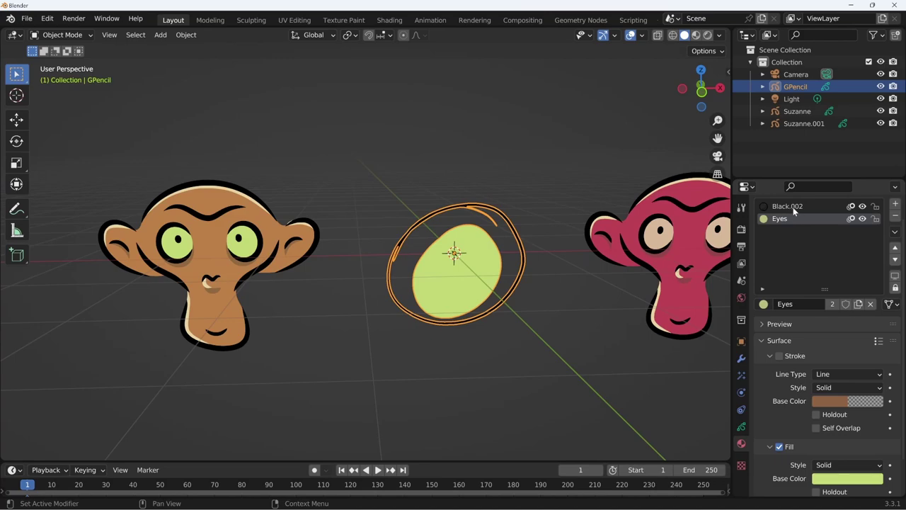
Inspect the Grease Pencil layers of the red and orange monkeys, then select the drawn stroke.
click(741, 428)
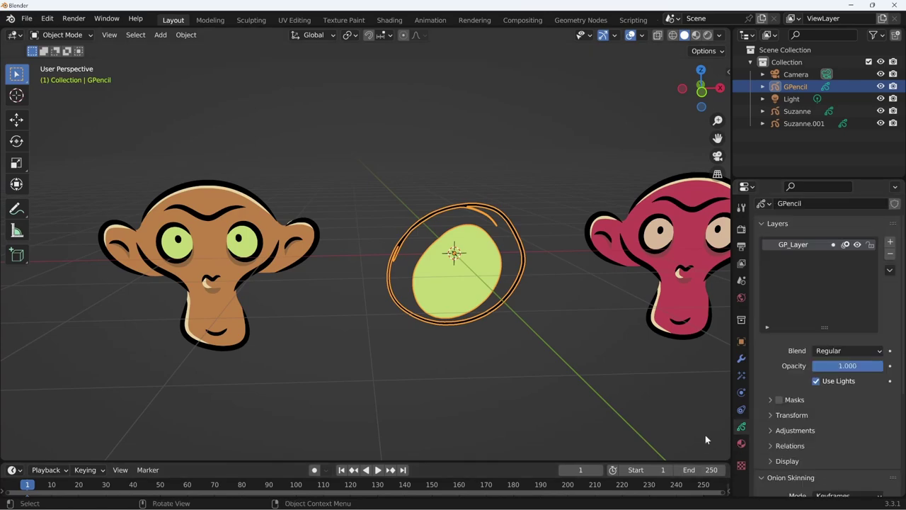
click(676, 313)
click(248, 276)
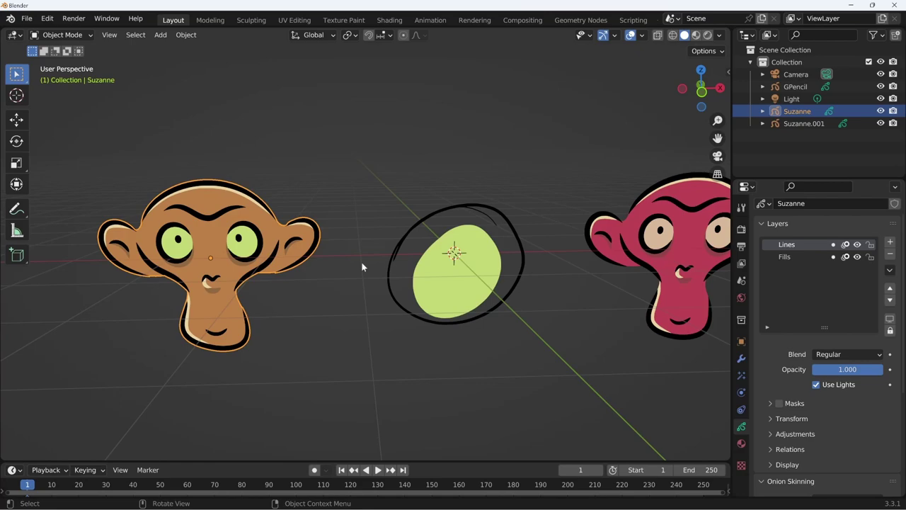
click(678, 295)
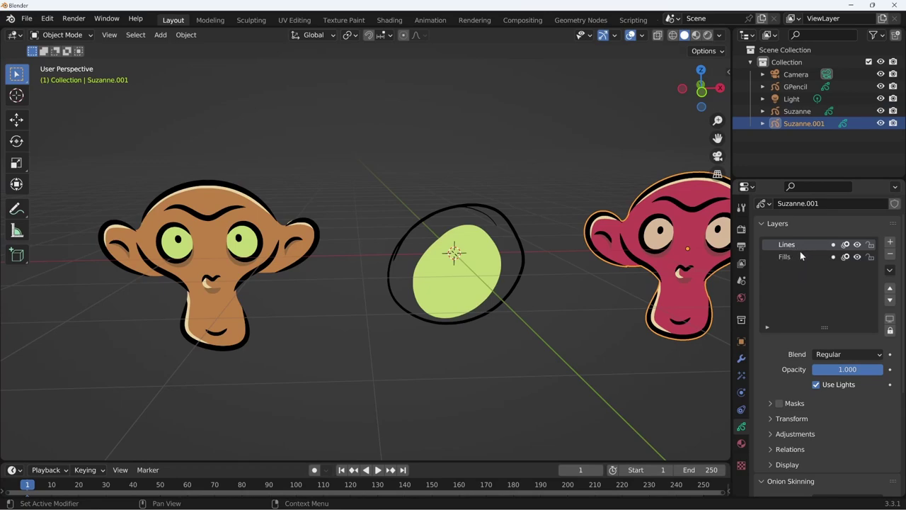
click(459, 304)
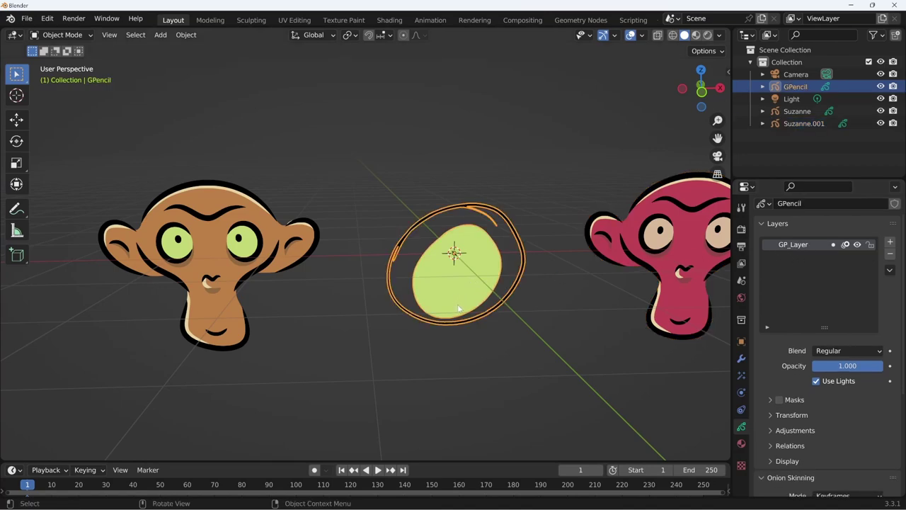
Rename the drawn stroke's GP_Layer to 'layer' and compare it with the red monkey's layers.
double_click(796, 247)
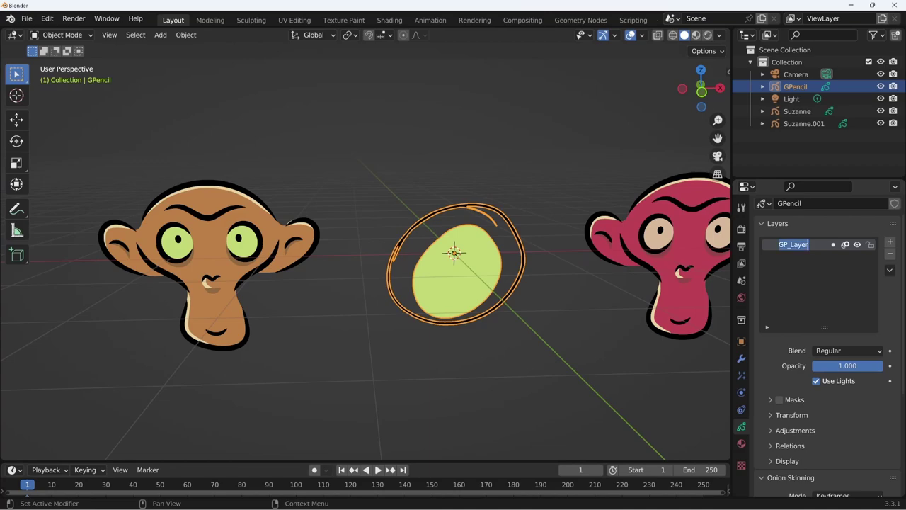
text(layer)
key(Return)
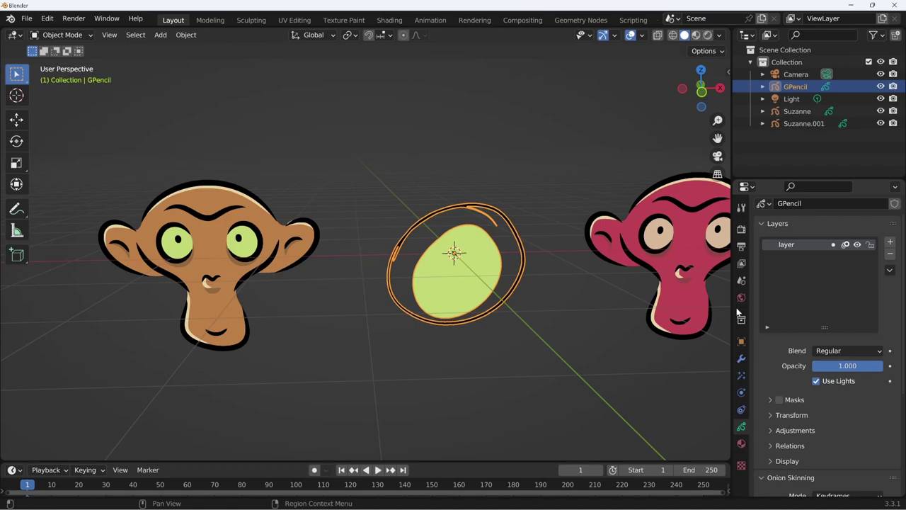
click(687, 308)
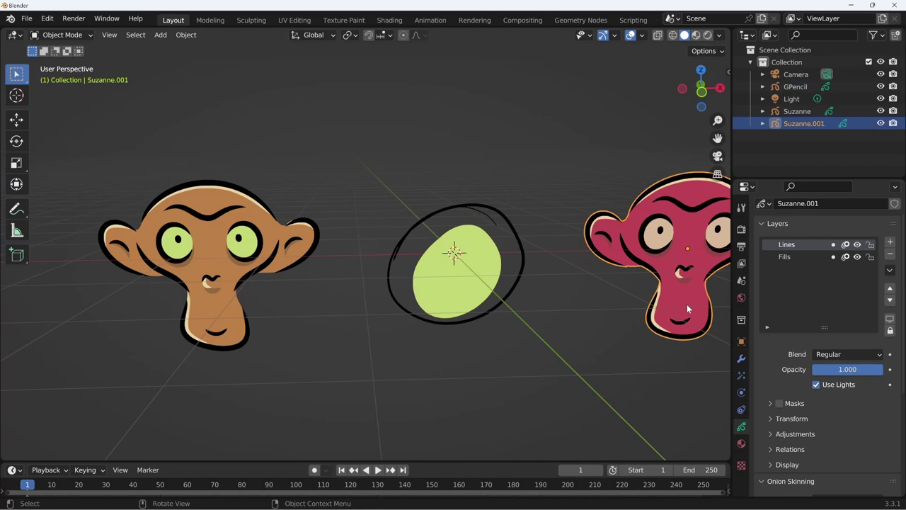
click(468, 300)
mouse_move(469, 300)
middle_down()
mouse_move(551, 317)
mouse_move(526, 339)
middle_up()
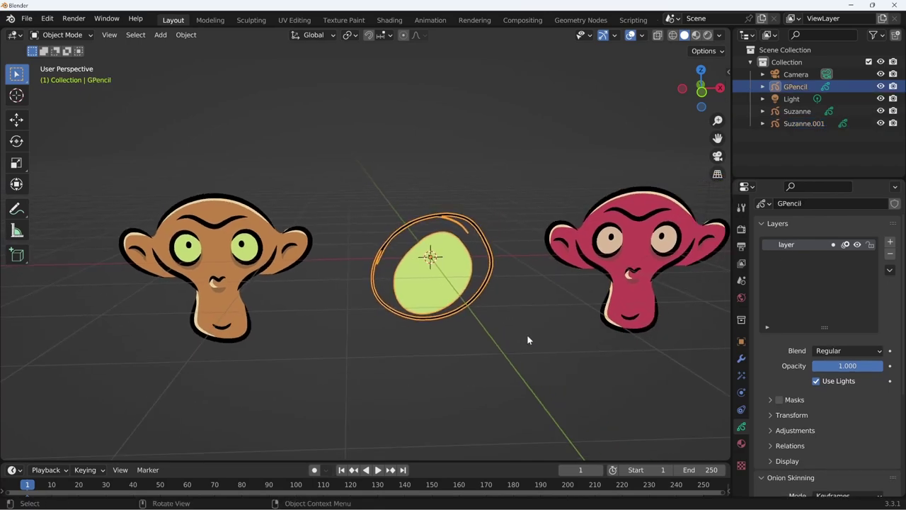
Replace the stroke's Black.002 slot material with the shared Black material.
click(741, 443)
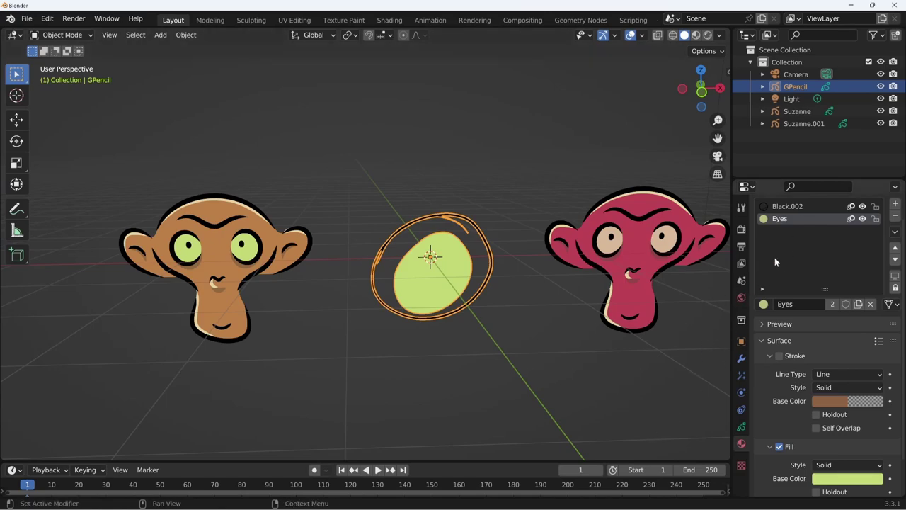
click(793, 208)
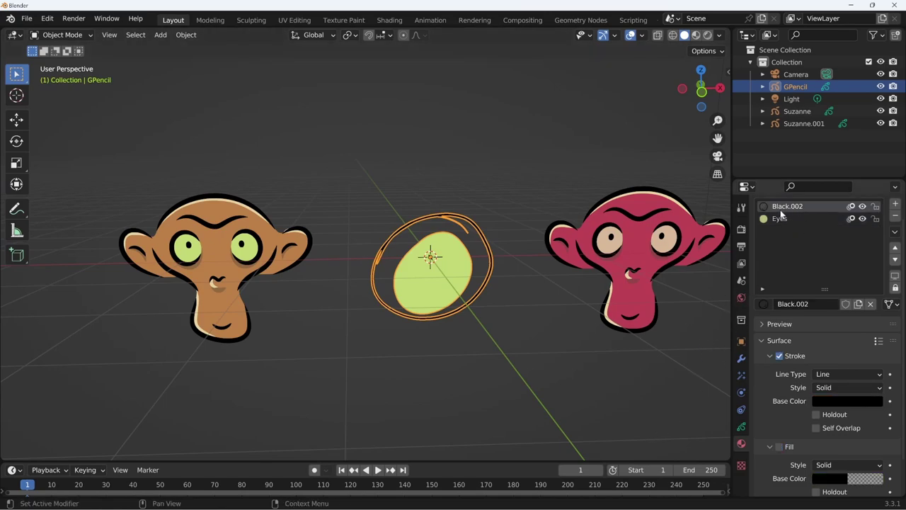
click(763, 304)
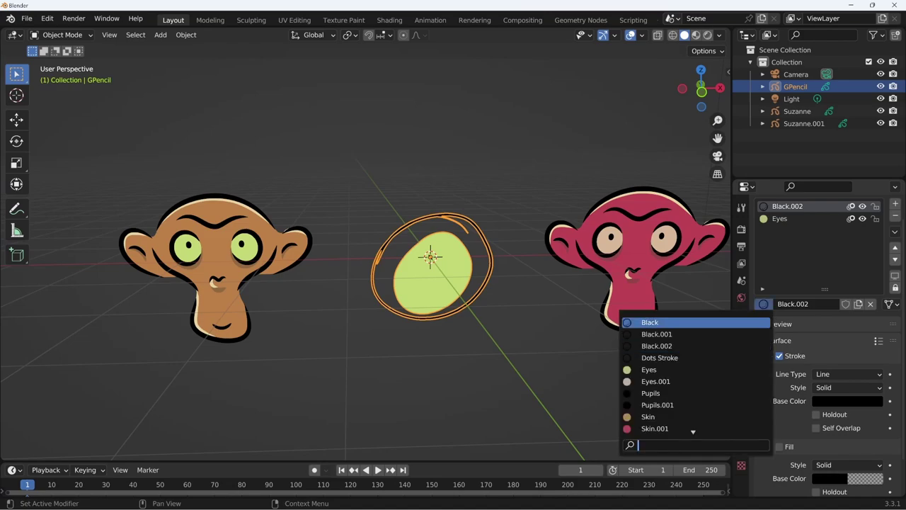
click(655, 322)
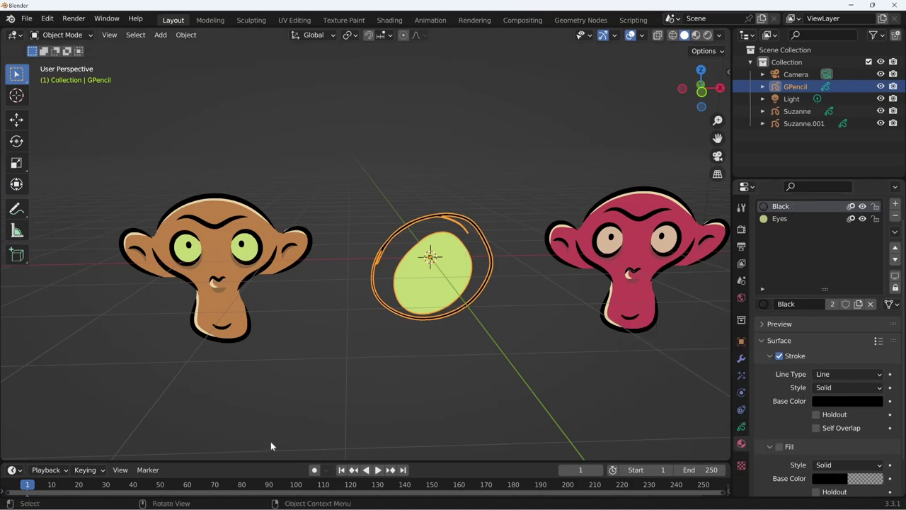
On the red monkey Suzanne.001, swap Black.001 and Skin_Light.001 for the shared Black and Skin_Light.
click(645, 314)
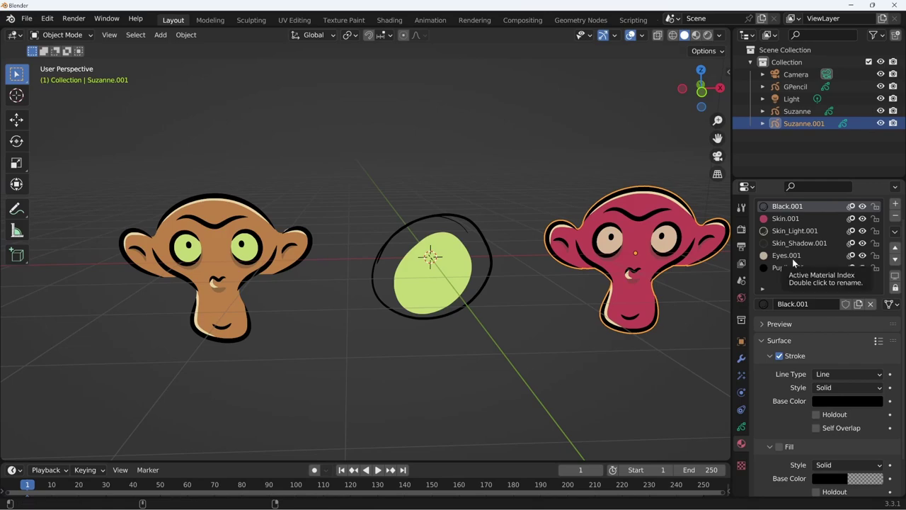
click(762, 304)
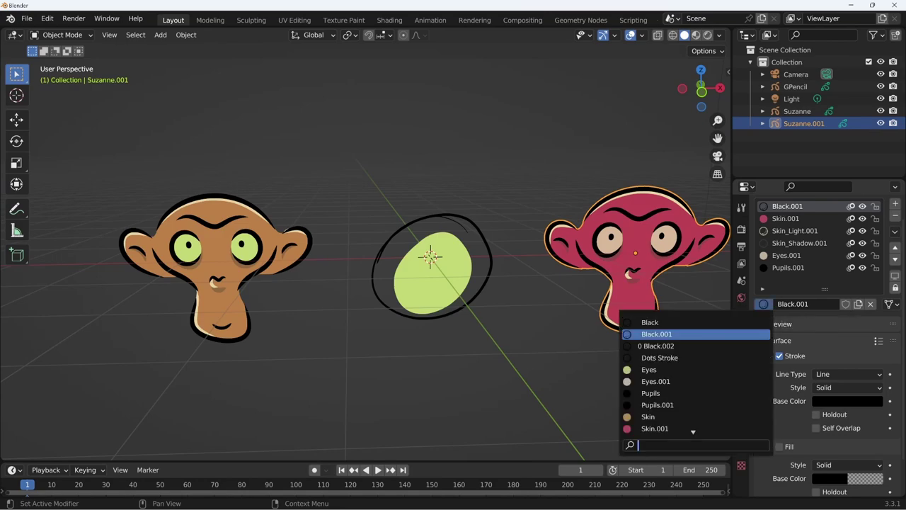
key(Up)
key(Return)
key(Down)
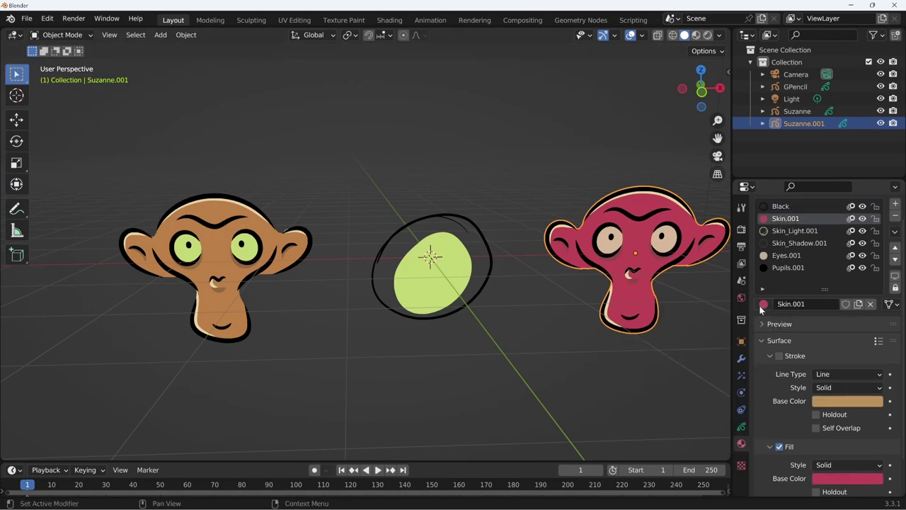
click(783, 231)
click(763, 304)
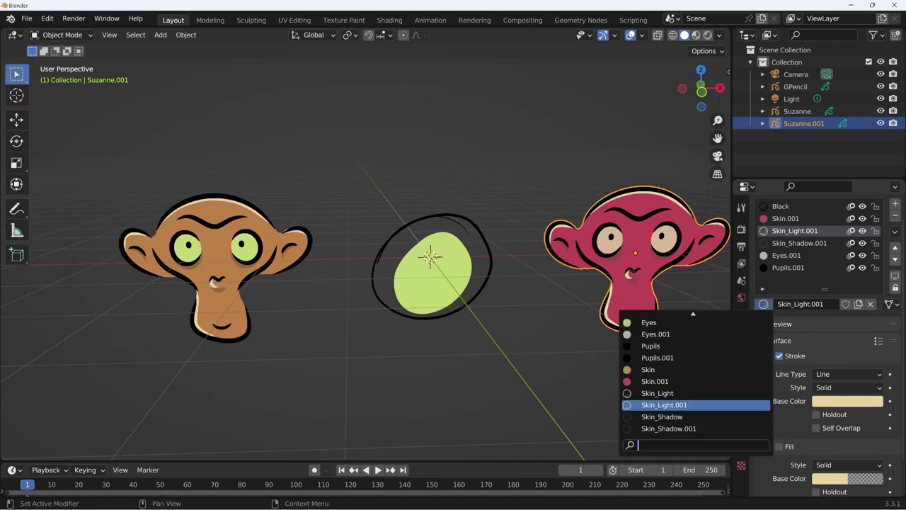
key(Up)
key(Up)
key(Up)
key(Down)
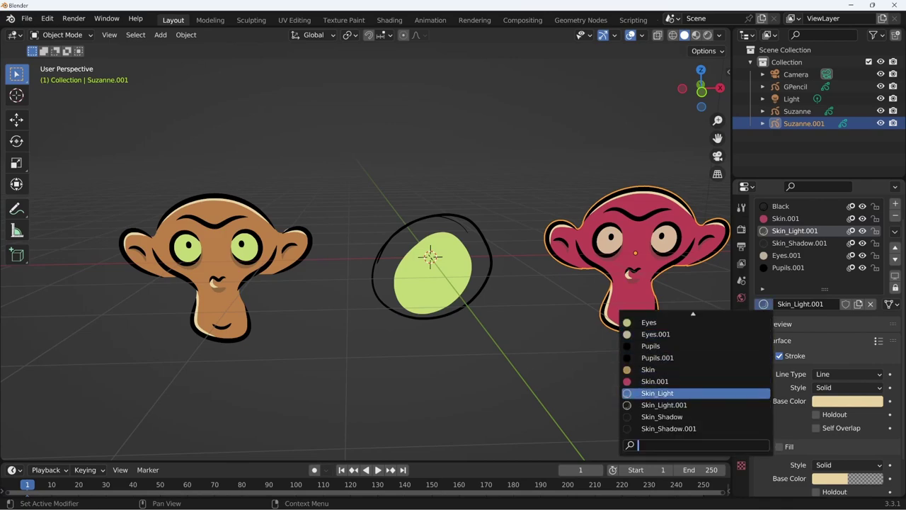
key(Return)
Swap its Skin_Shadow.001, Eyes.001 and Pupils.001 slots for the shared Skin_Shadow, Eyes and Pupils.
click(798, 243)
click(763, 304)
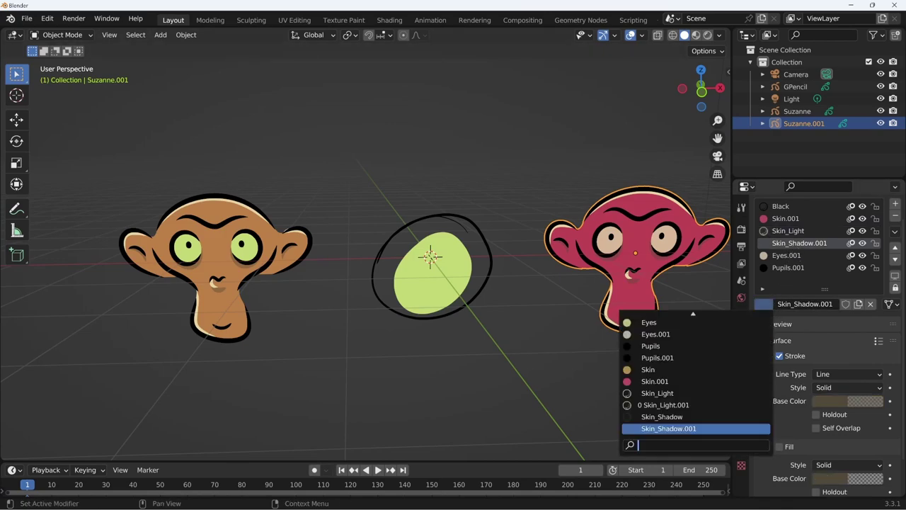
key(Return)
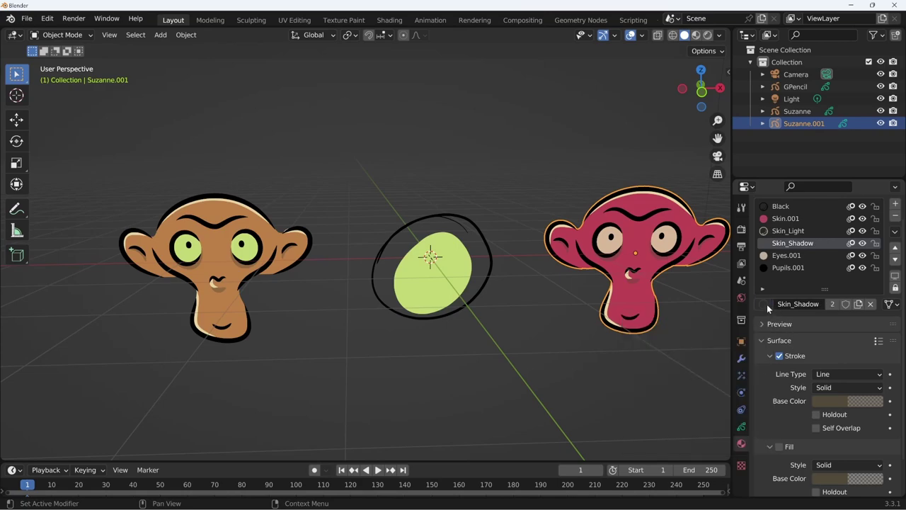
click(790, 256)
click(764, 304)
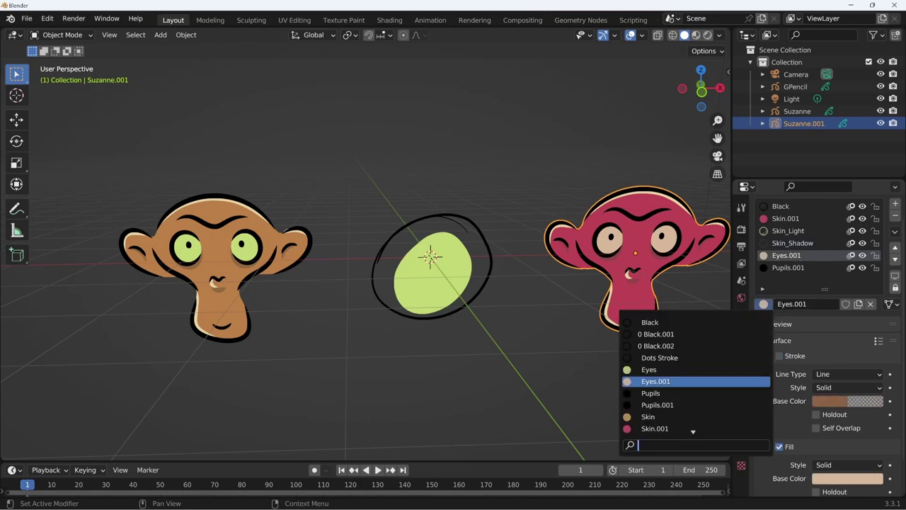
key(Return)
click(788, 267)
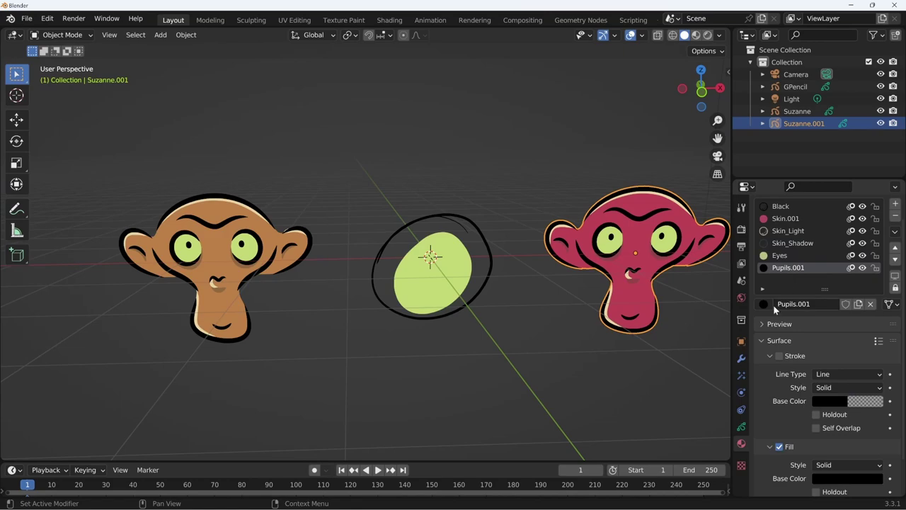
click(765, 305)
key(Up)
key(Return)
Rename Skin.001 to Skin2 and give it a cyan fill color.
click(792, 219)
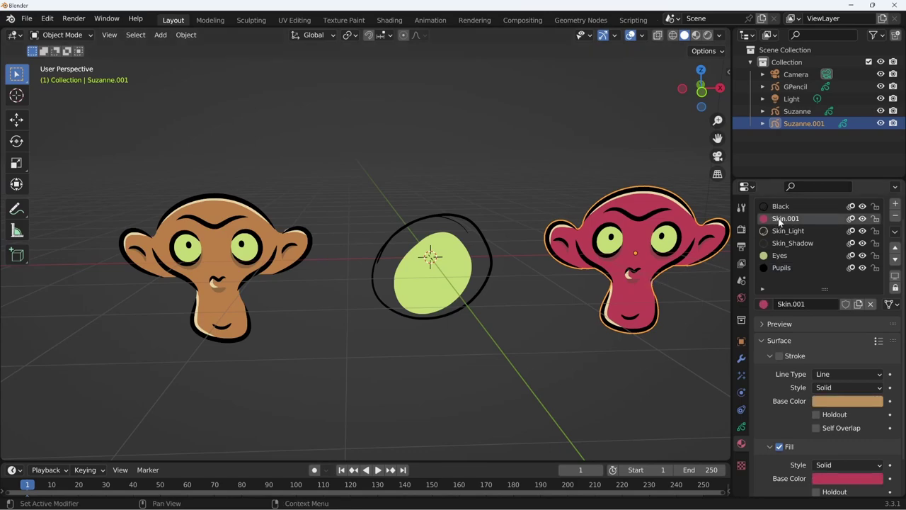
click(797, 304)
double_click(798, 304)
key(BackSpace)
key(BackSpace)
text(2)
key(Return)
click(849, 479)
click(835, 324)
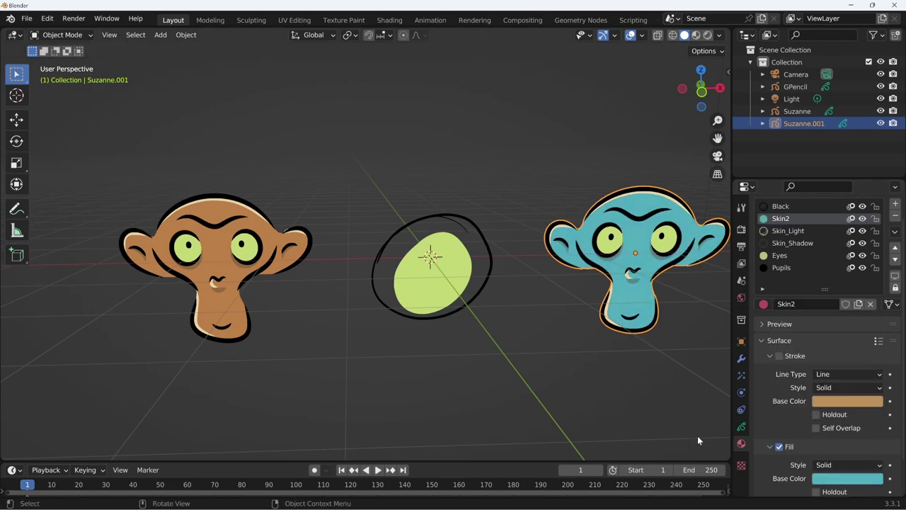
Change the shared Black material's stroke color to dark brown.
click(781, 207)
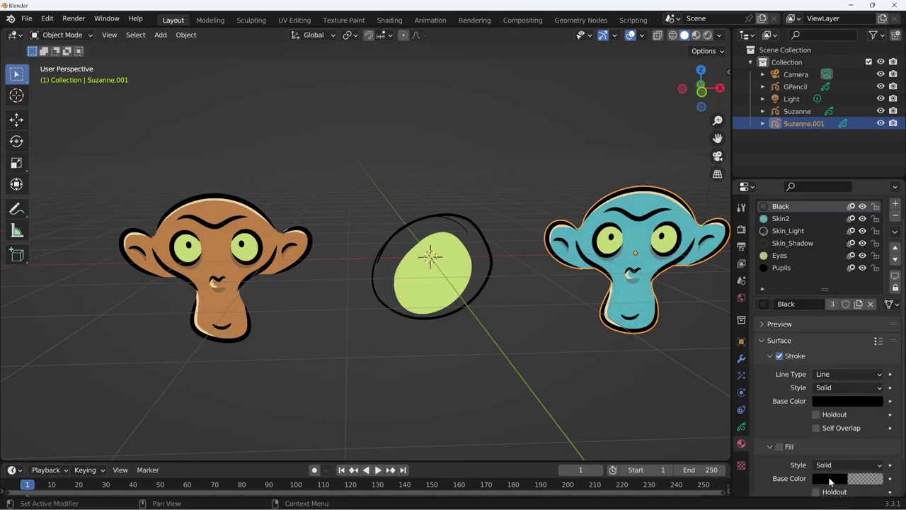
click(841, 401)
drag(875, 272, 875, 292)
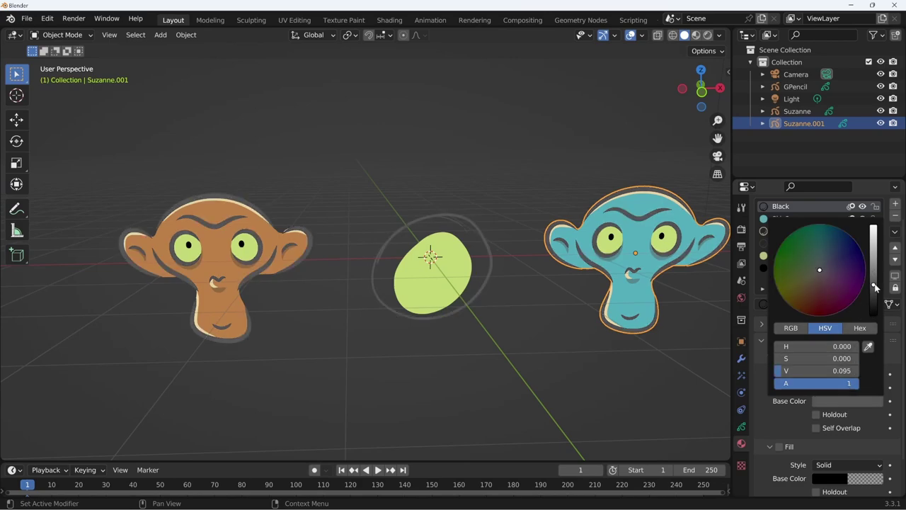
mouse_move(832, 268)
mouse_down()
mouse_move(850, 263)
mouse_move(811, 295)
mouse_up()
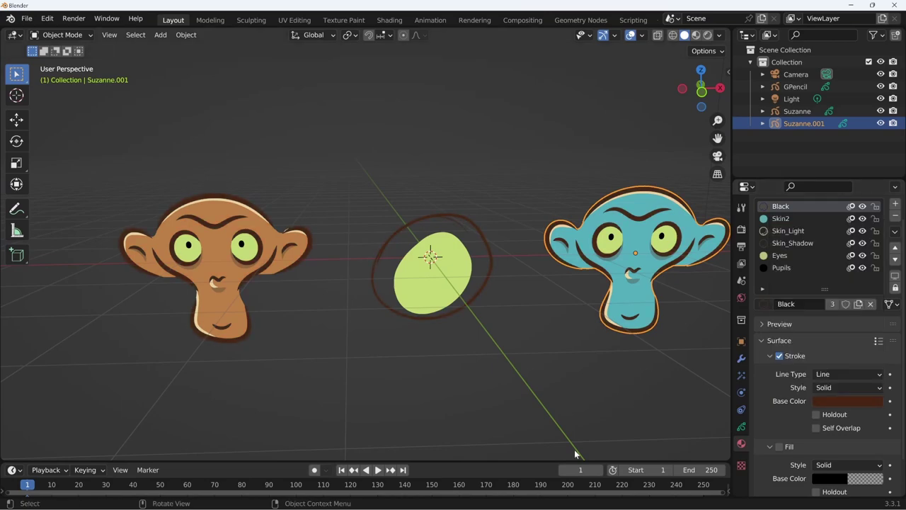
click(205, 291)
click(803, 123)
click(446, 303)
click(804, 123)
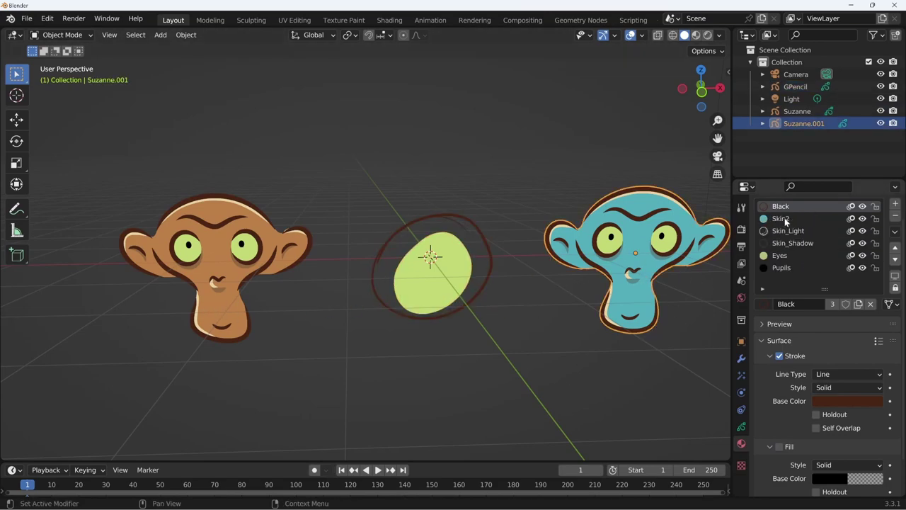
key(r)
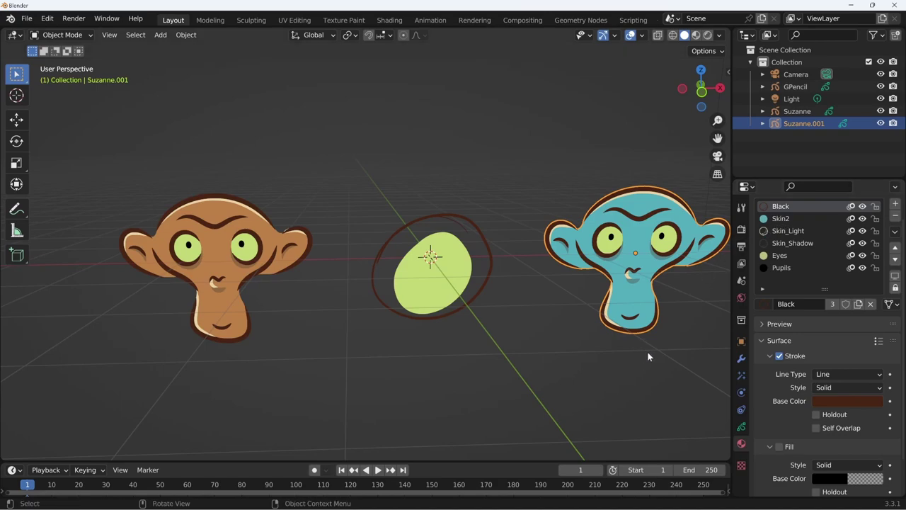
middle_drag(641, 360, 558, 430)
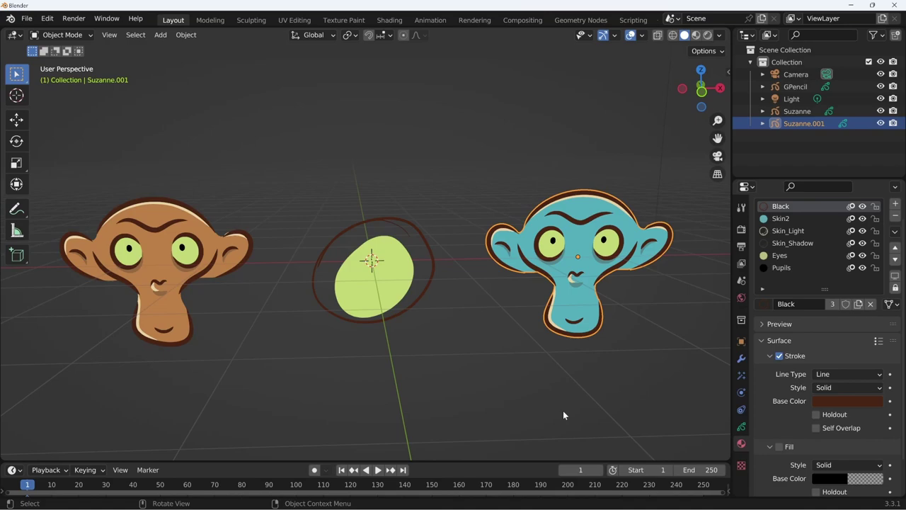
key(shift)
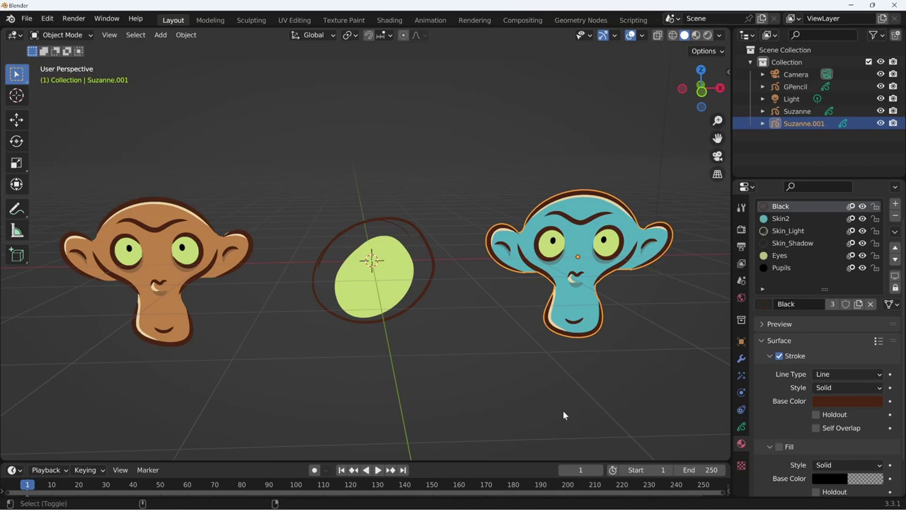